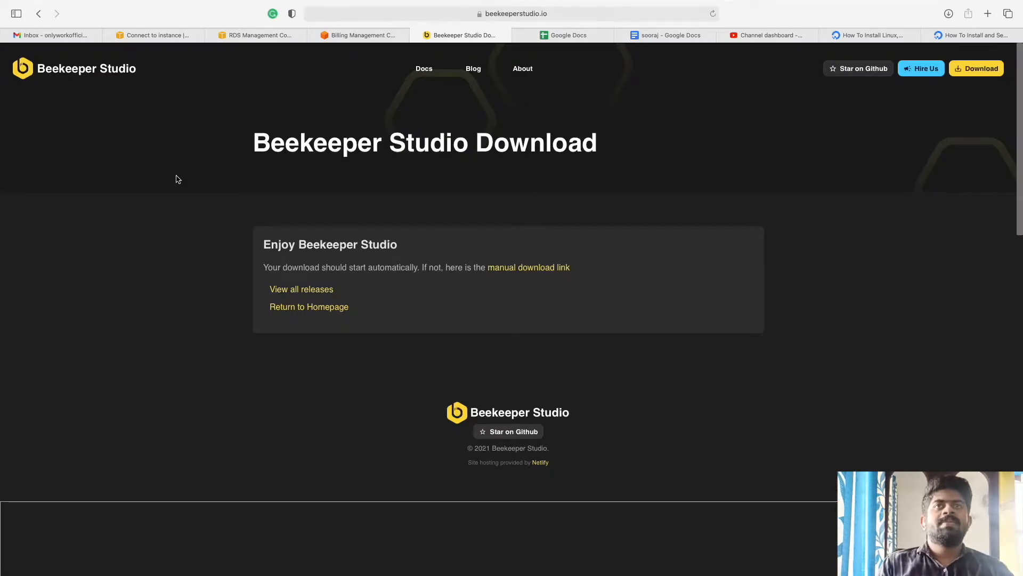
# Step: Go to the Beekeeper Studio homepage and open the Download page with Windows, MacOS and Linux installers
pyautogui.scroll(-4, 542, 331)
pyautogui.click(82, 66)
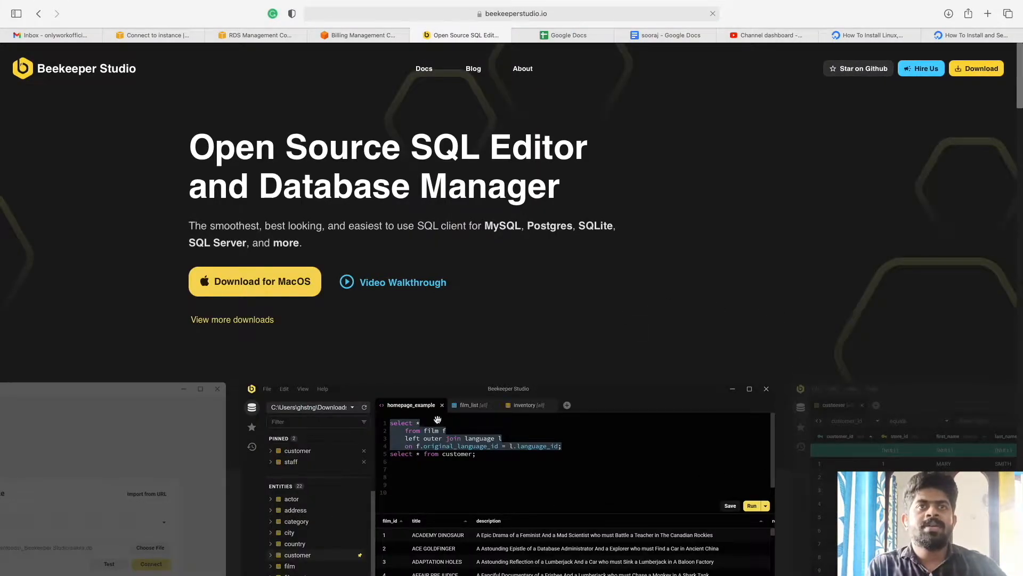
pyautogui.scroll(-10, 517, 463)
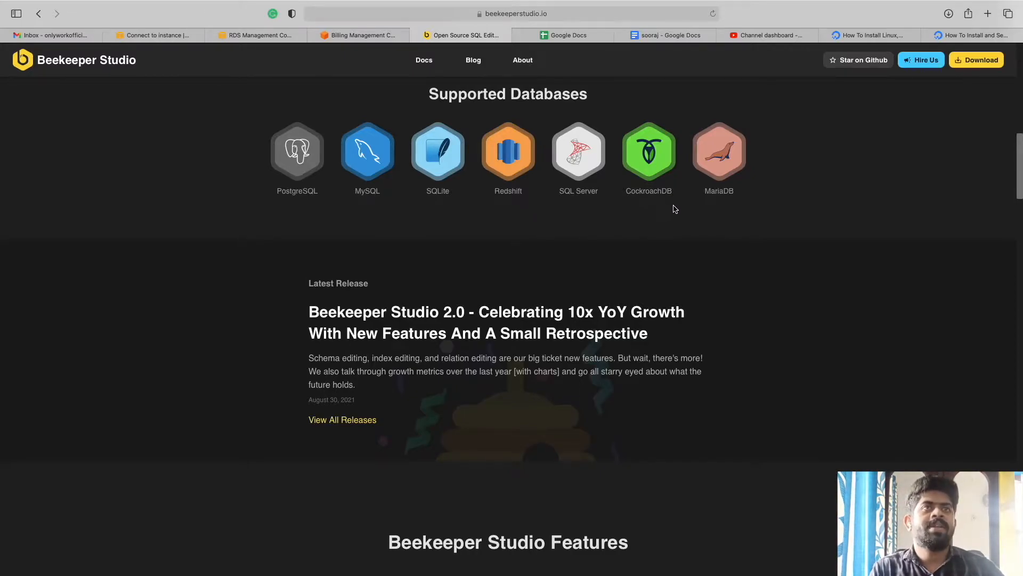
pyautogui.scroll(4, 476, 441)
pyautogui.scroll(10, 476, 440)
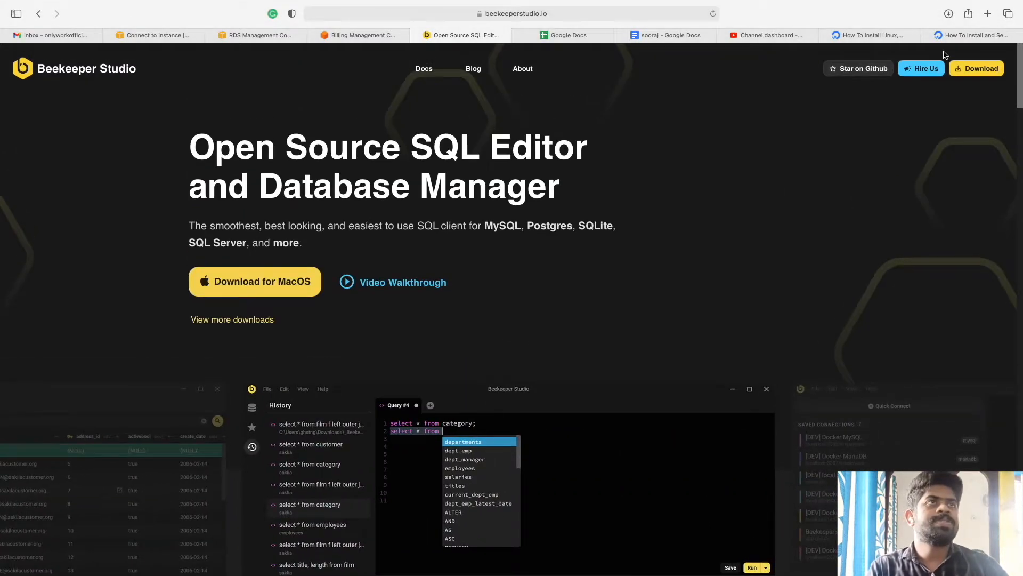
pyautogui.click(987, 71)
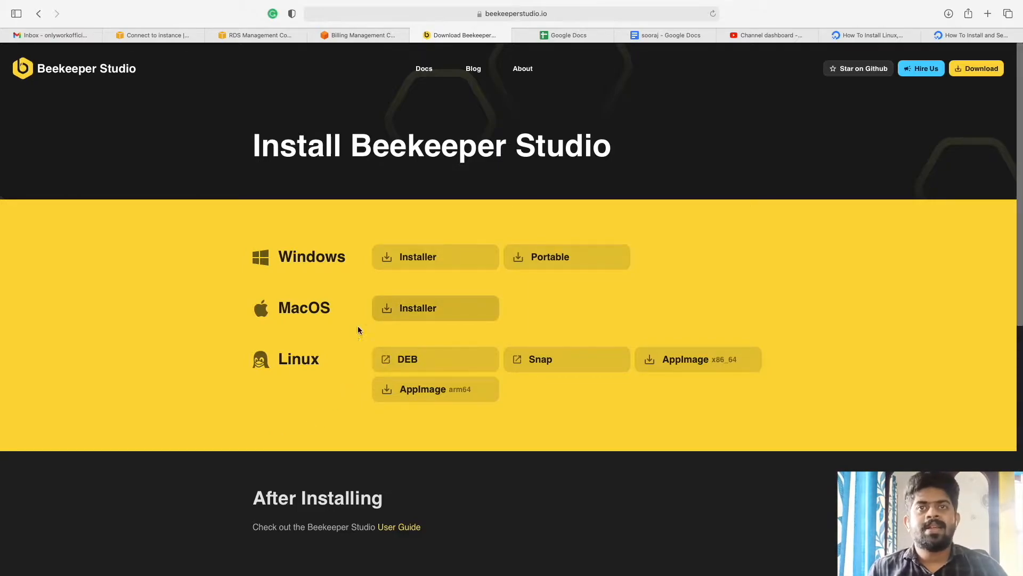
pyautogui.moveTo(469, 574)
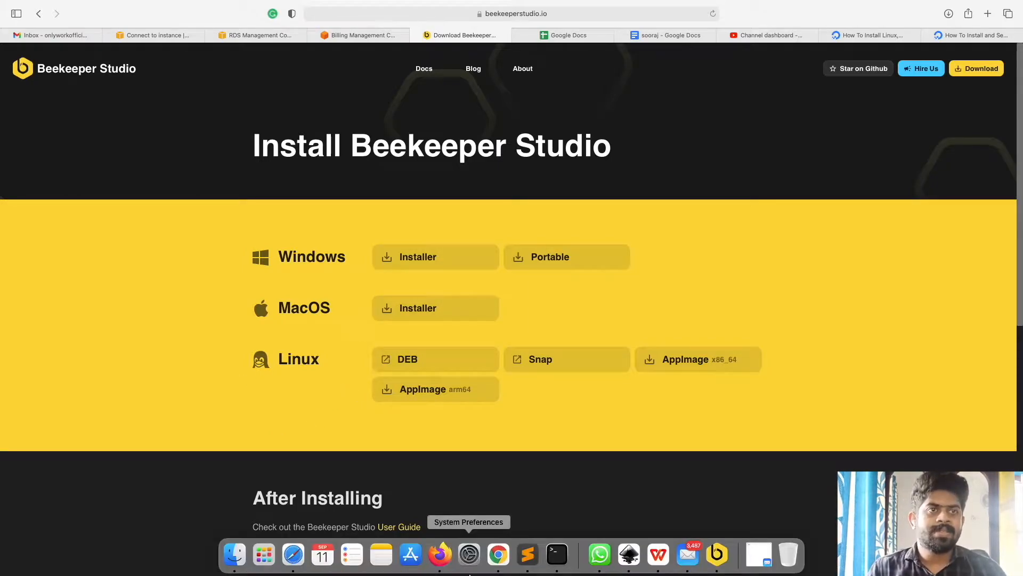
# Step: Reopen Beekeeper Studio from the Dock in a fresh window
pyautogui.click(717, 554)
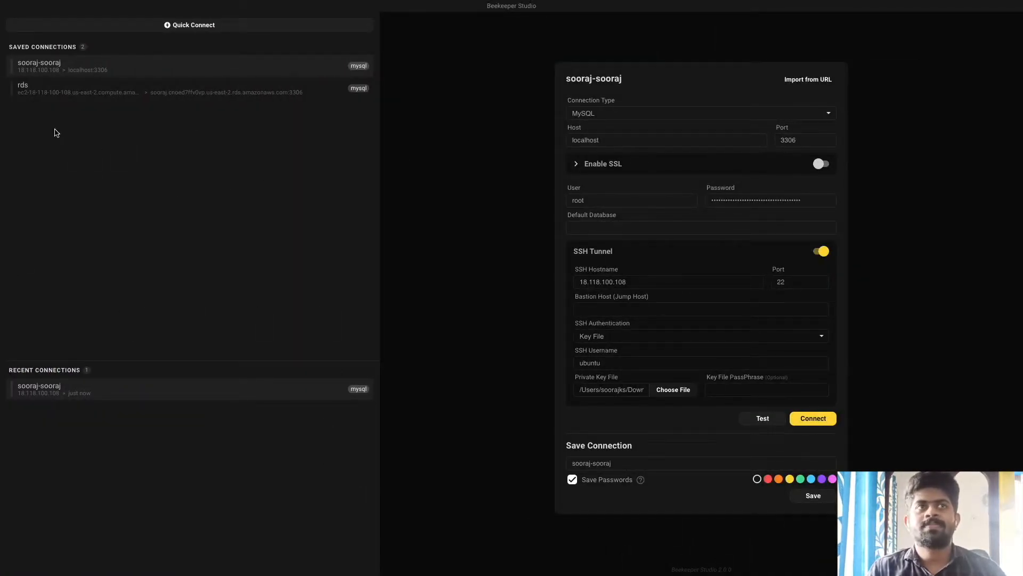
pyautogui.moveTo(369, 7)
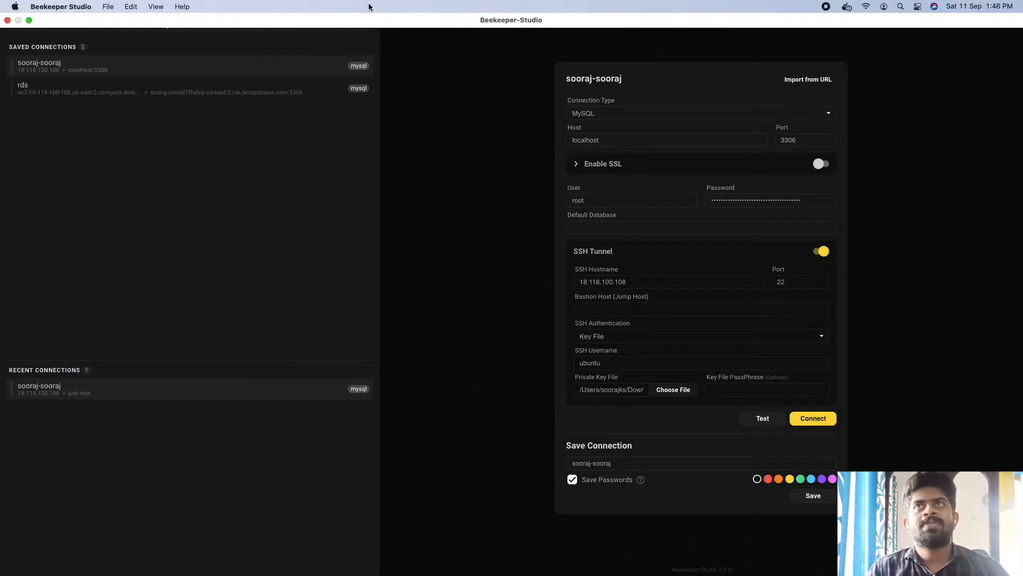
pyautogui.click(8, 21)
pyautogui.click(717, 554)
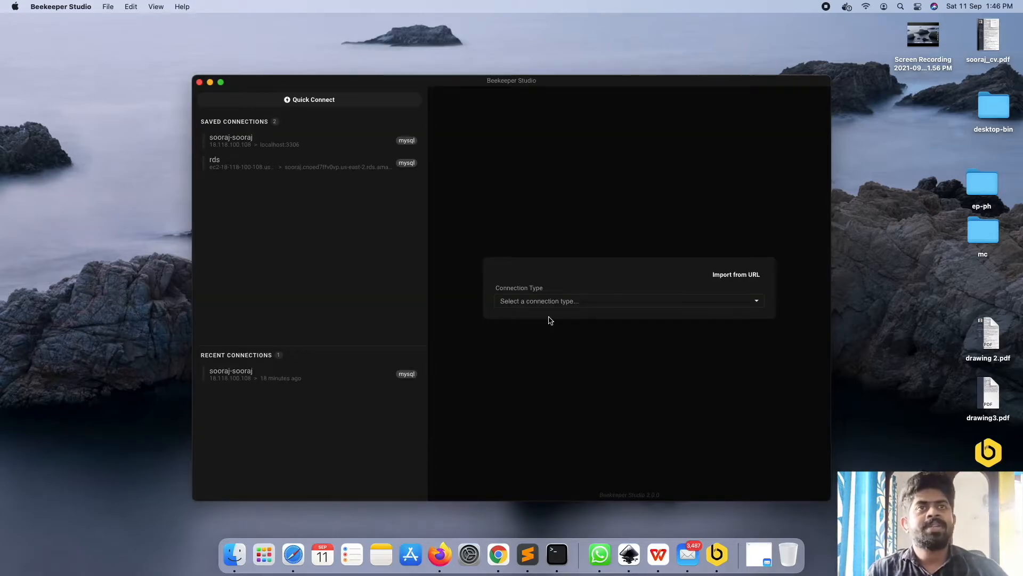
# Step: Choose MySQL as the connection type and make the window full screen
pyautogui.click(602, 301)
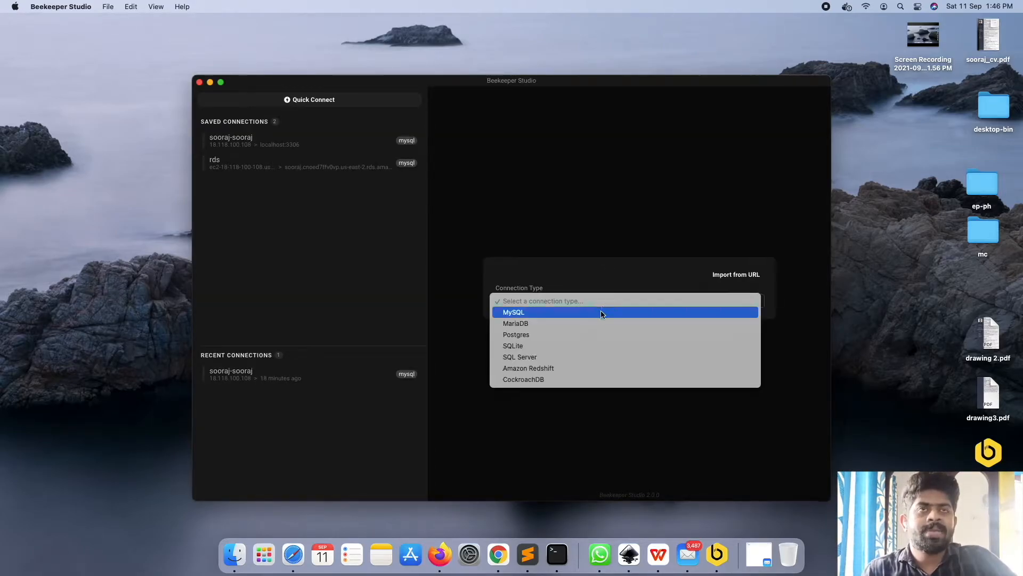
pyautogui.click(602, 313)
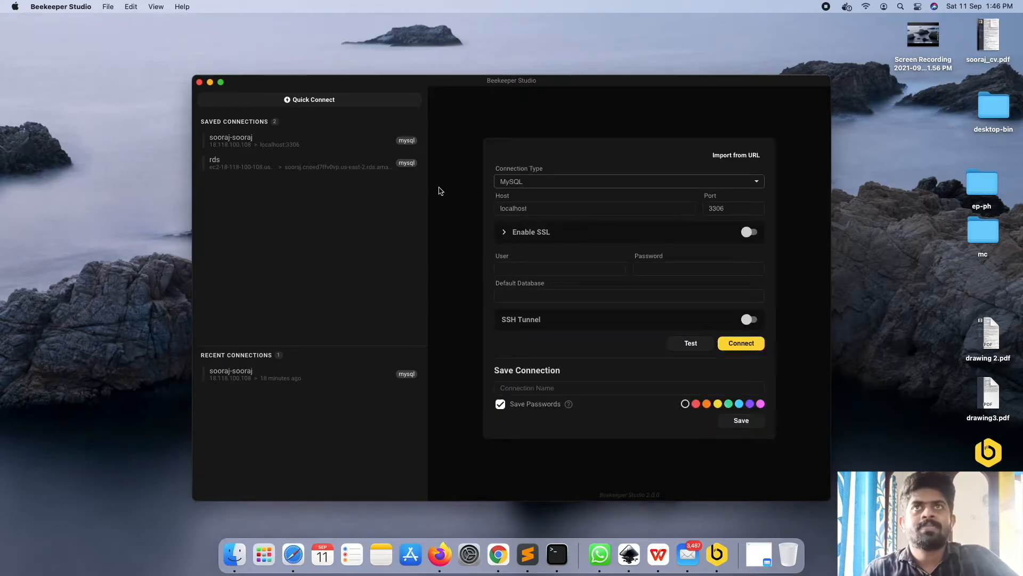
pyautogui.click(221, 82)
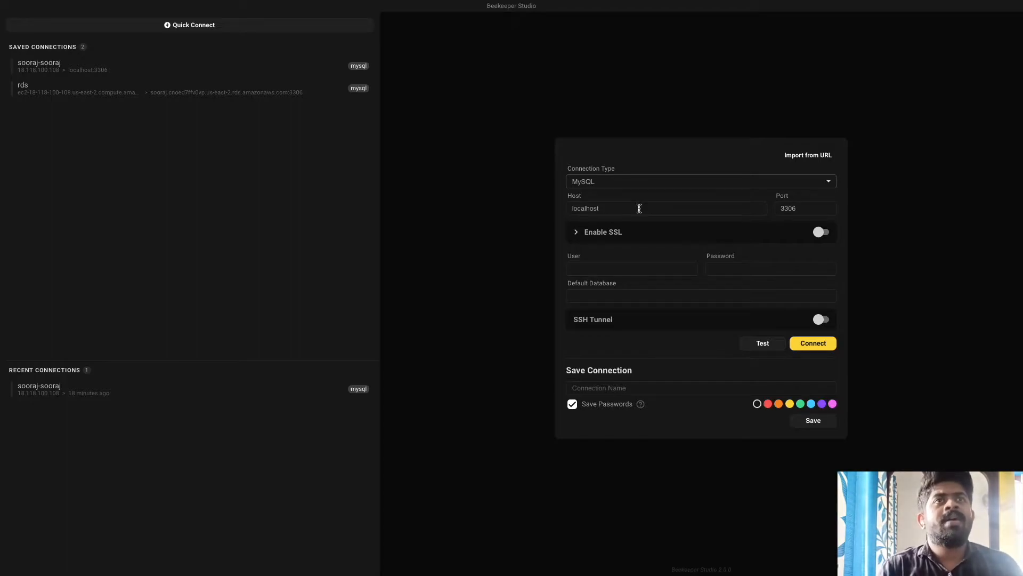
# Step: Enable the SSH tunnel to host 11.111.111..1, port 22, using Key File authentication
pyautogui.doubleClick(638, 208)
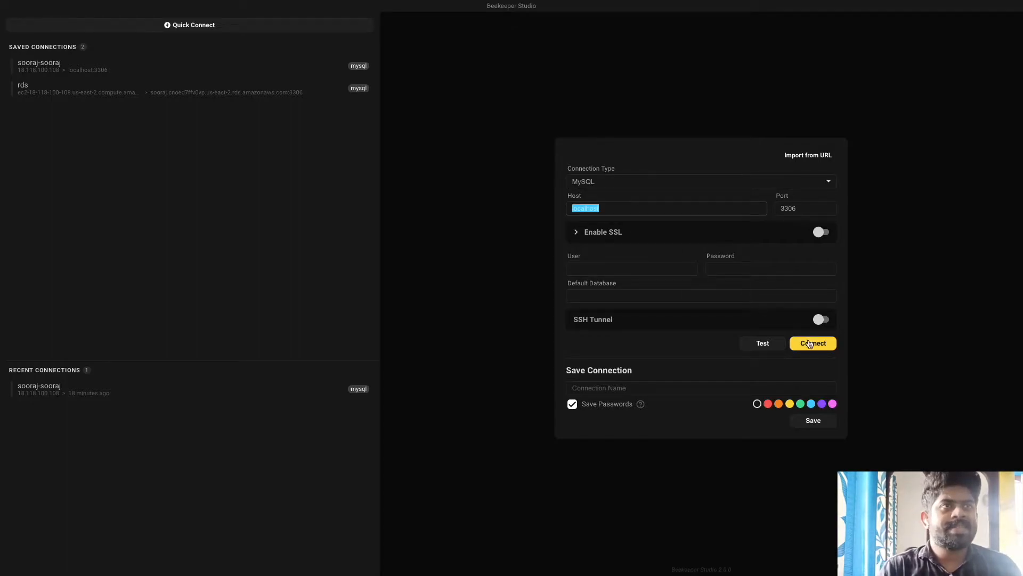
pyautogui.click(821, 321)
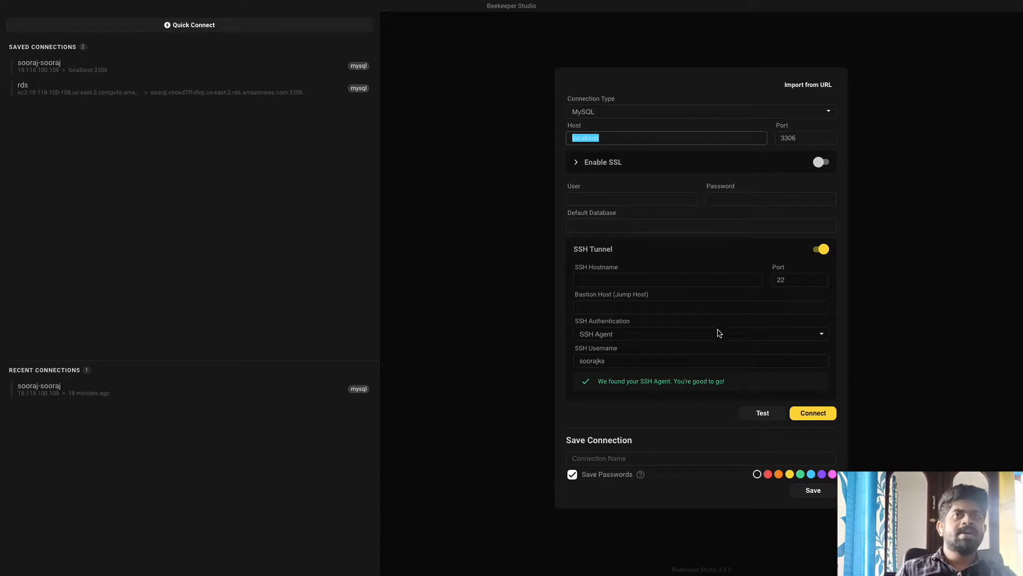
pyautogui.click(600, 280)
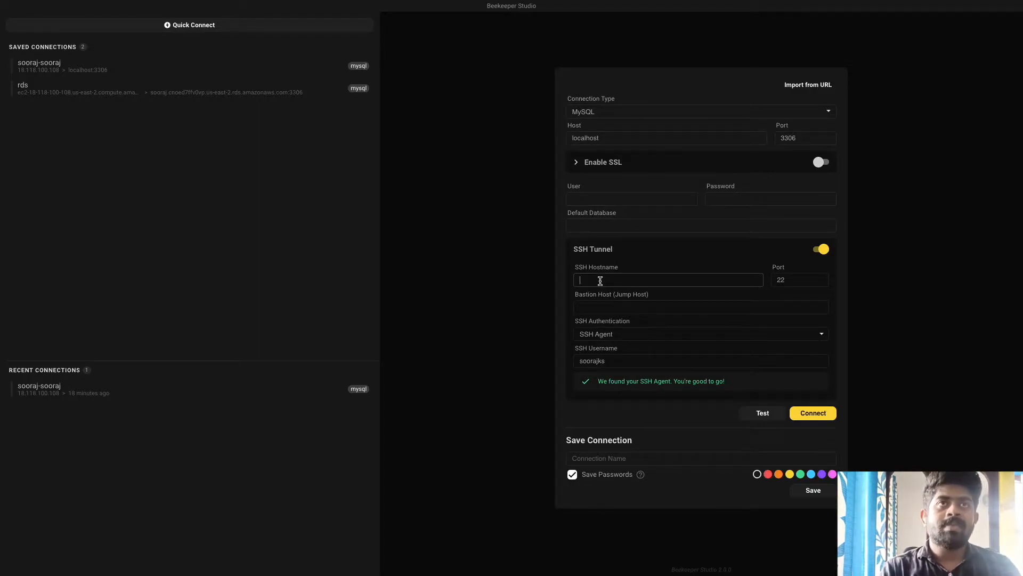
pyautogui.write('11.111.111..1')
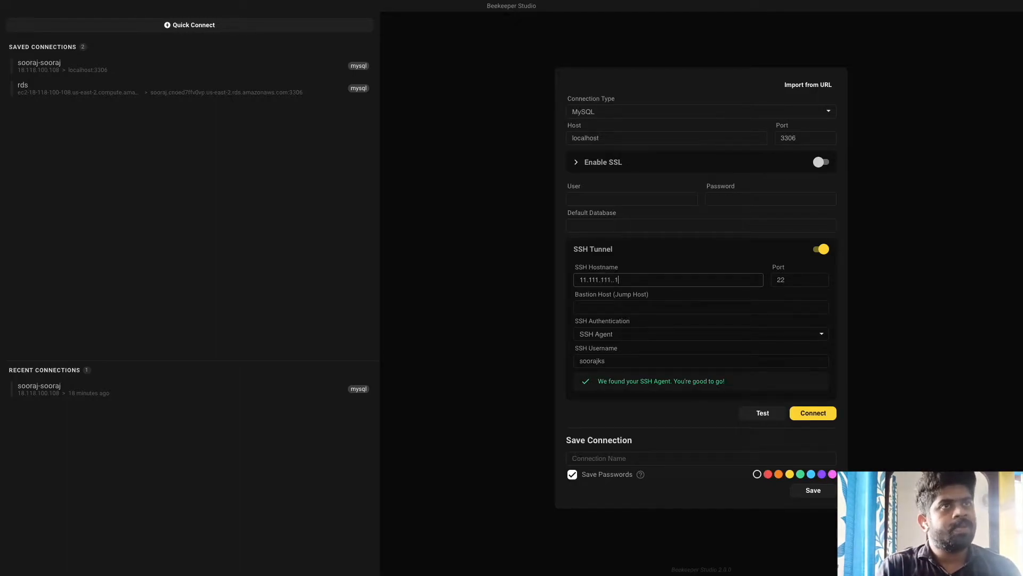
pyautogui.doubleClick(804, 280)
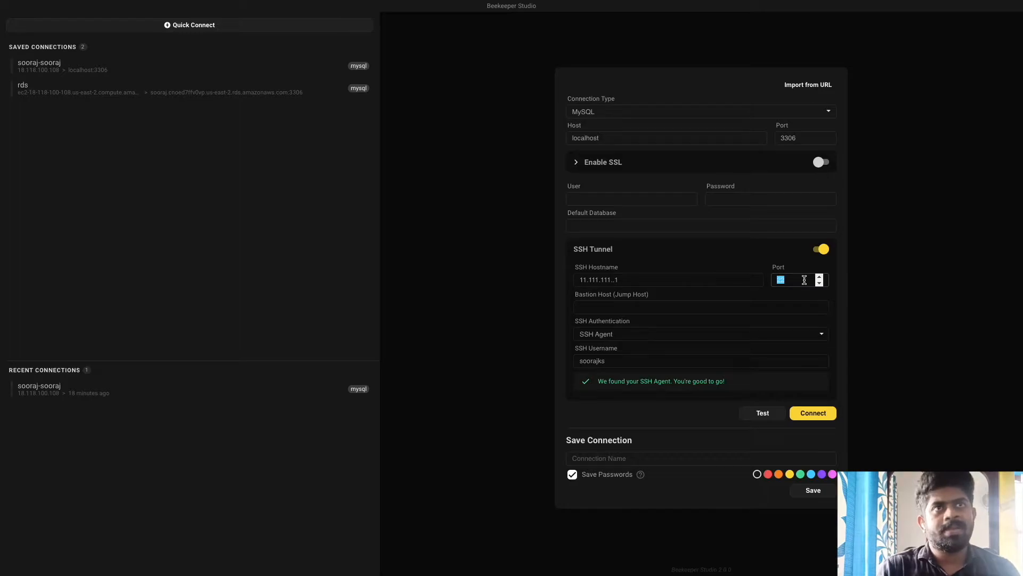
pyautogui.click(599, 307)
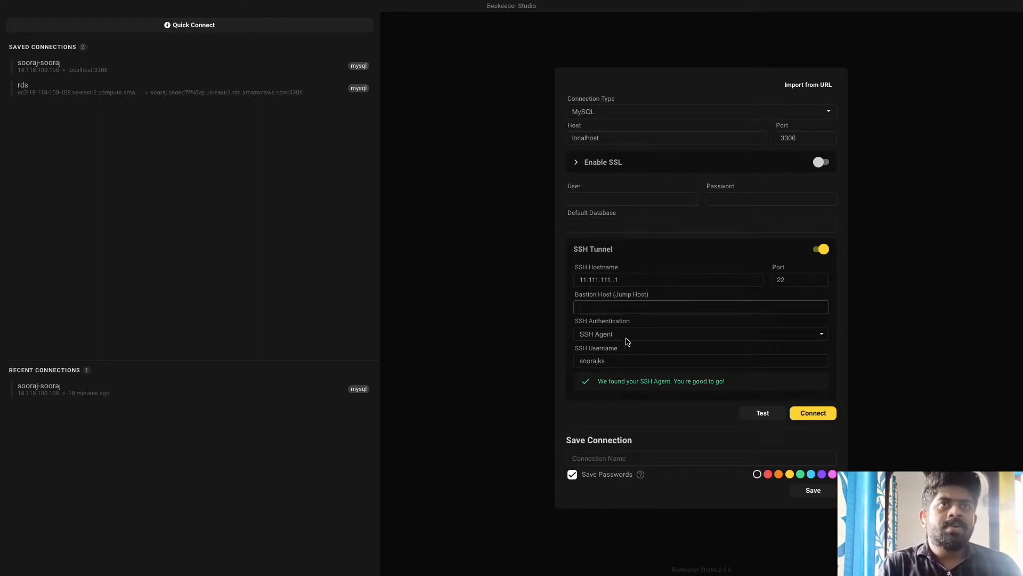
pyautogui.click(625, 336)
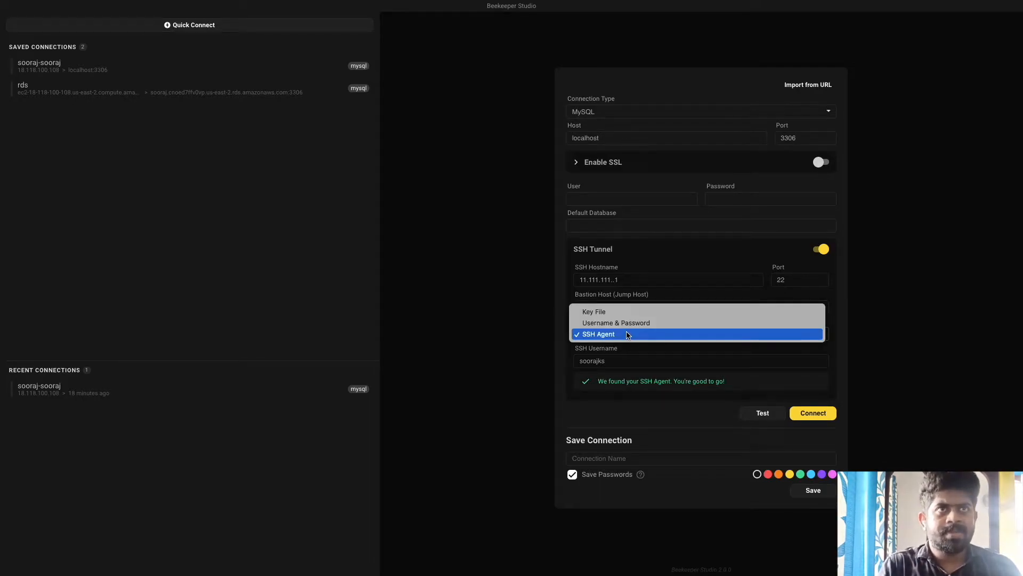
pyautogui.click(629, 313)
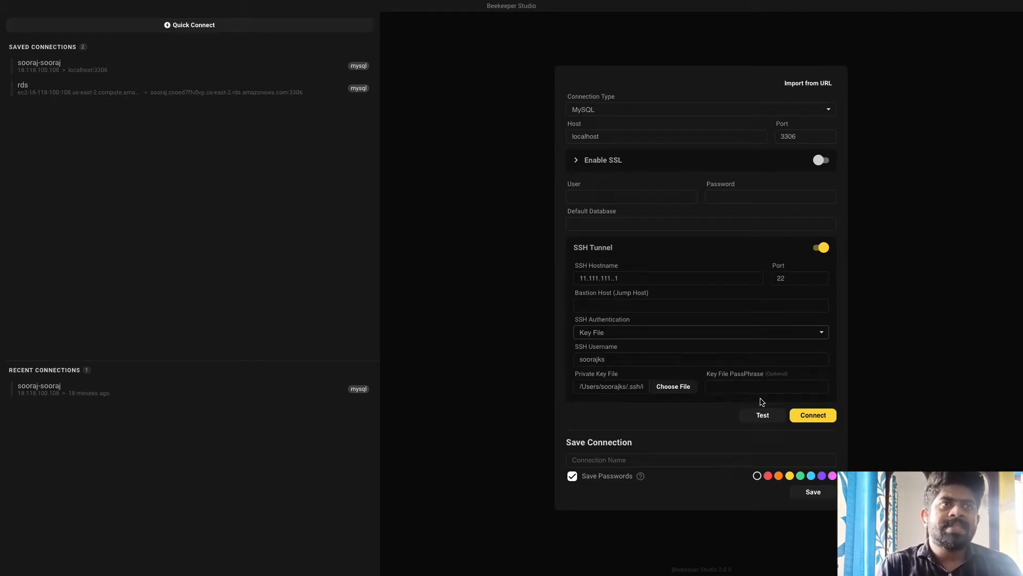
# Step: Enter a name for the connection and save it
pyautogui.click(657, 461)
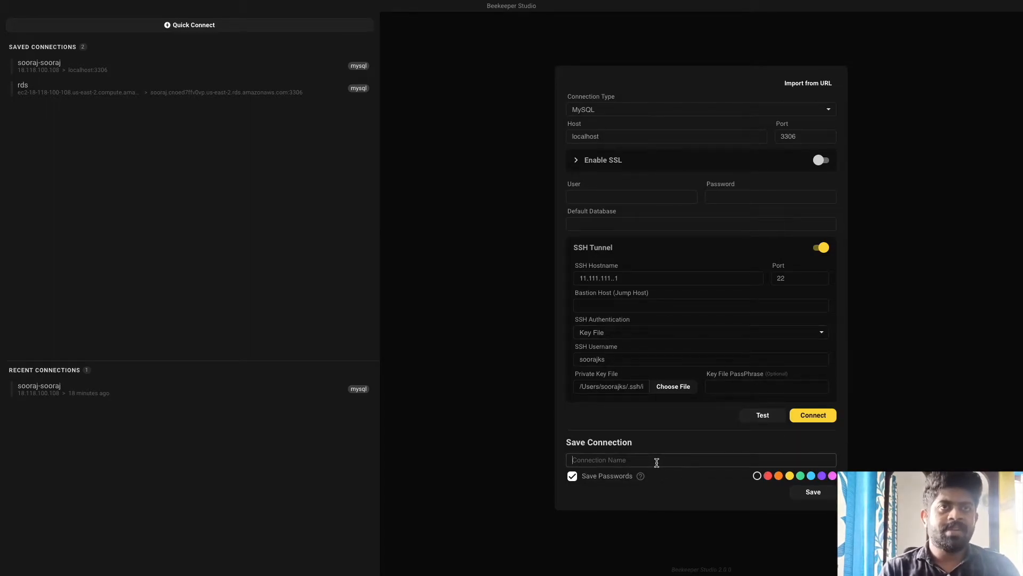
pyautogui.write('soorajdsjsfskj')
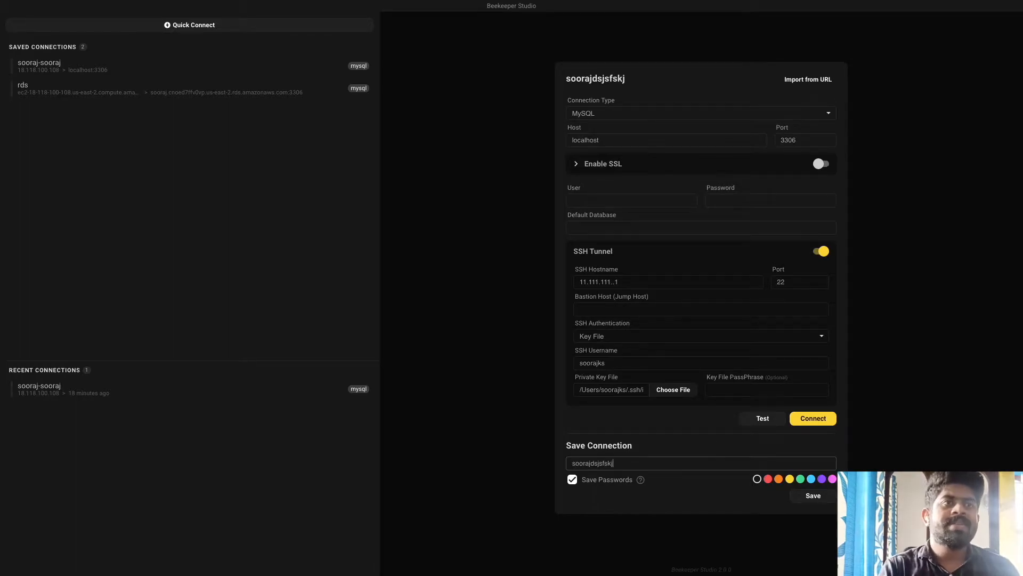
pyautogui.click(812, 494)
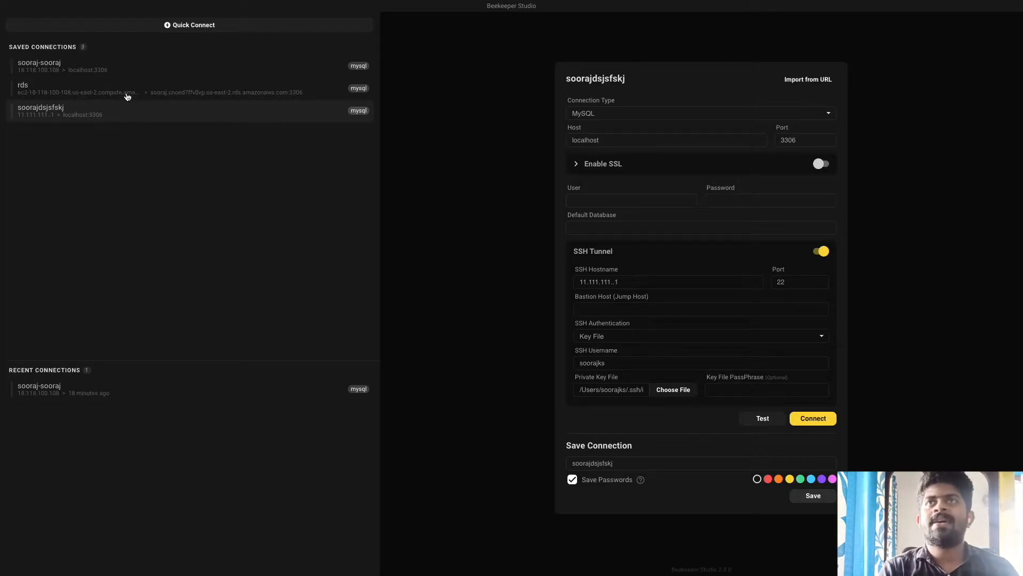
# Step: Load the first saved connection (ubuntu at 18.118.100.108) and try connecting, getting root access denied
pyautogui.click(126, 74)
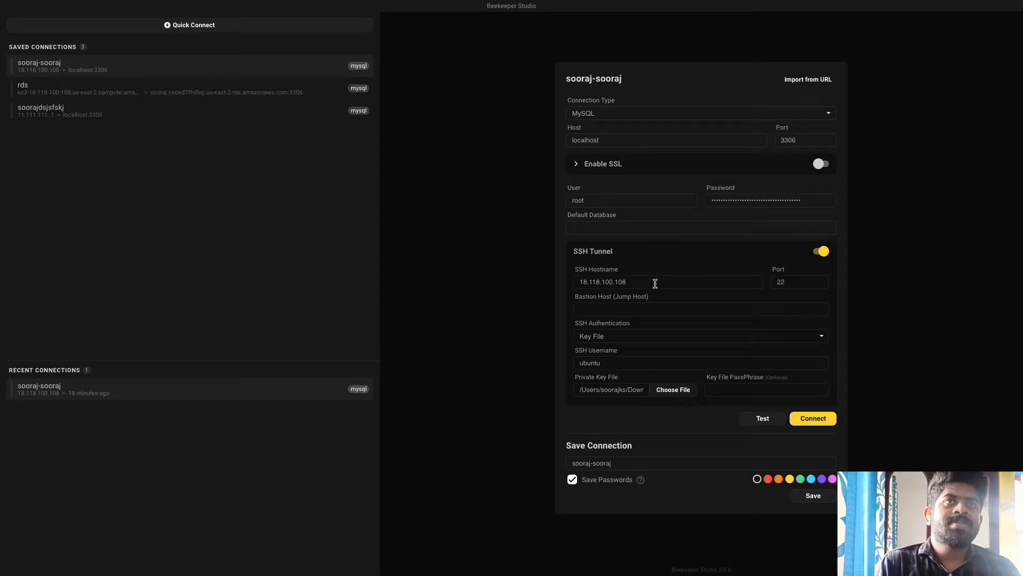
pyautogui.moveTo(651, 283); pyautogui.dragTo(574, 286)
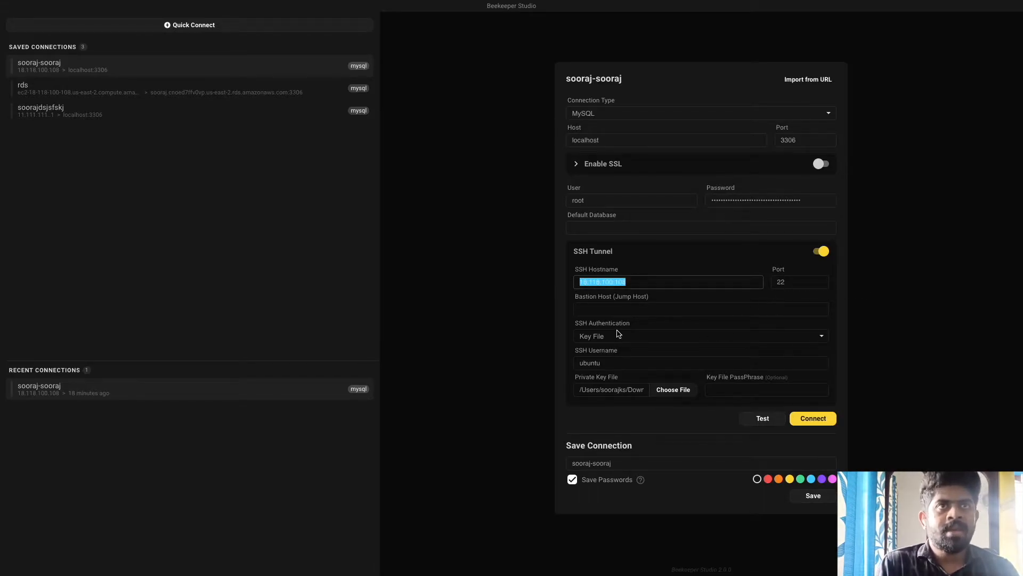
pyautogui.doubleClick(595, 365)
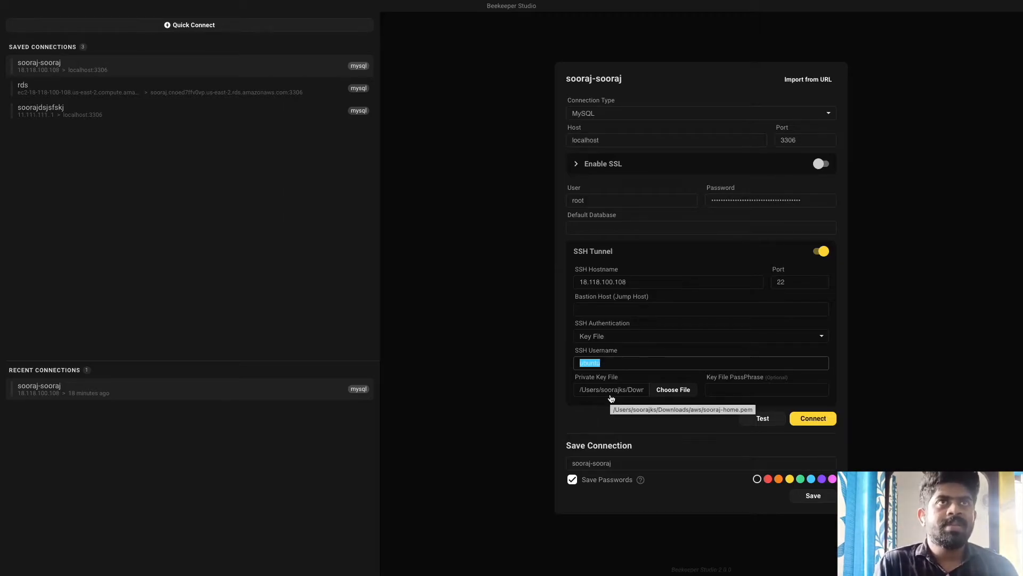
pyautogui.click(805, 426)
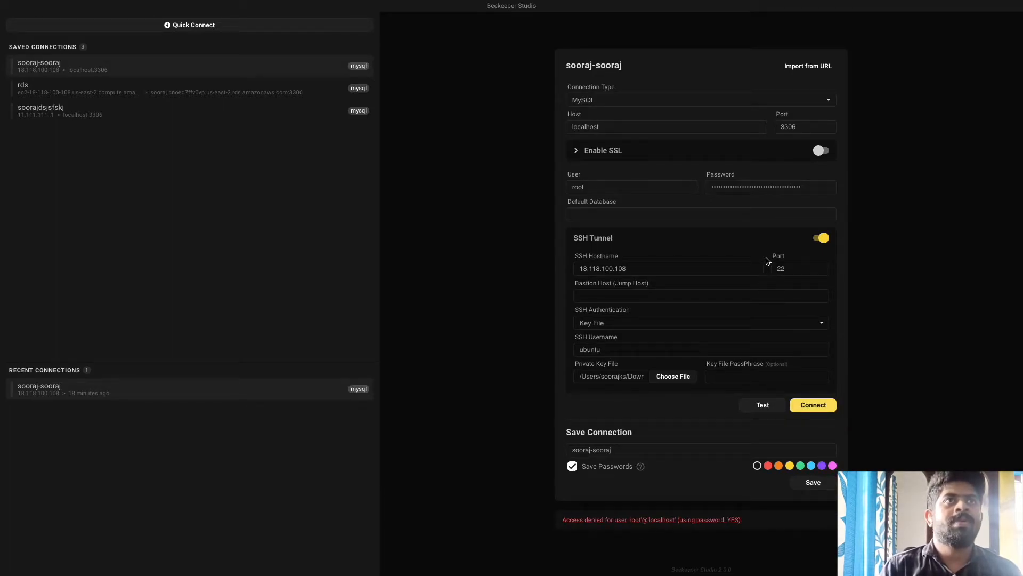
# Step: Replace the MySQL root password and connect, opening an empty Query #1 editor
pyautogui.doubleClick(743, 181)
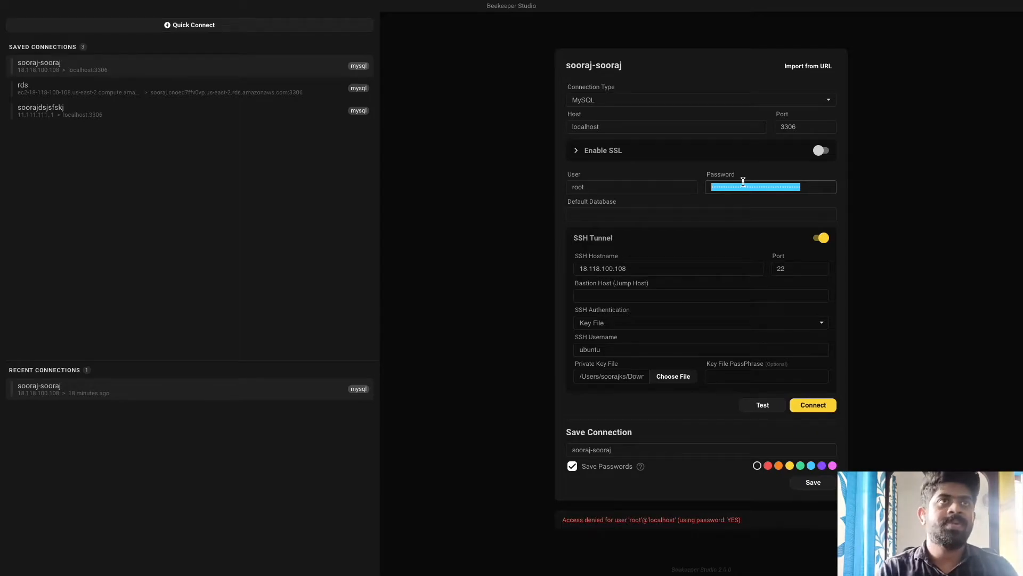
pyautogui.write('••••')
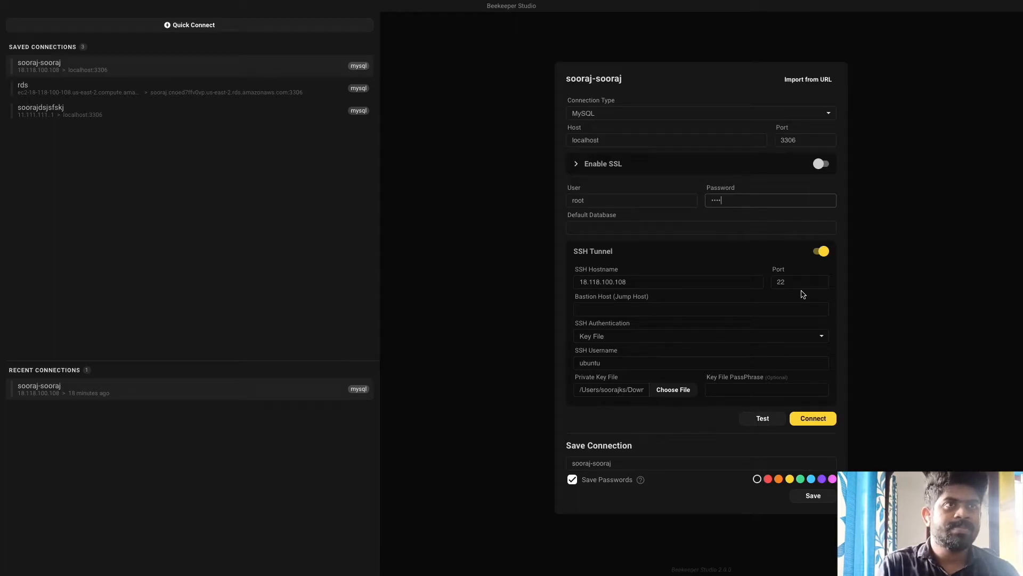
pyautogui.click(823, 421)
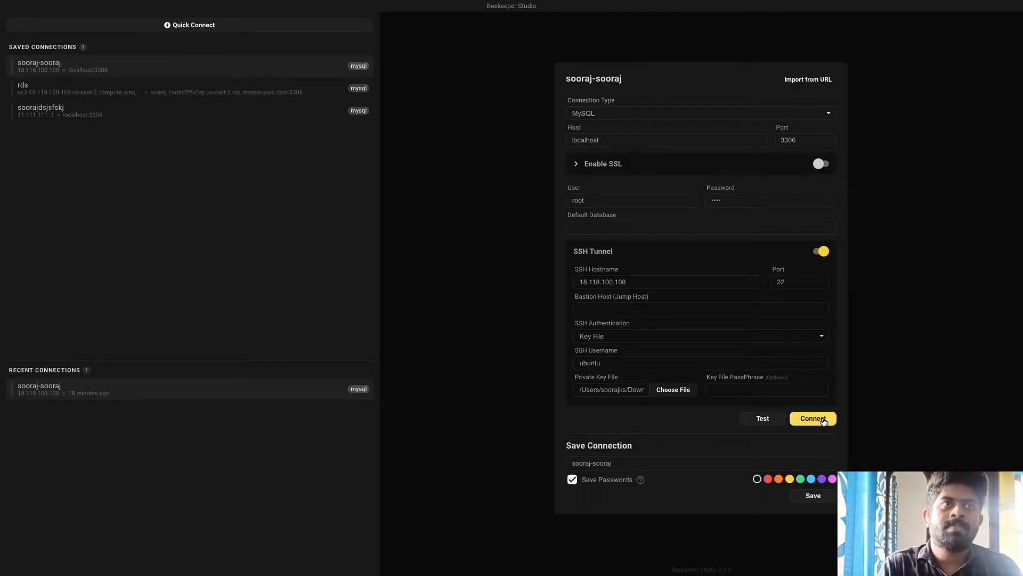
pyautogui.click(824, 419)
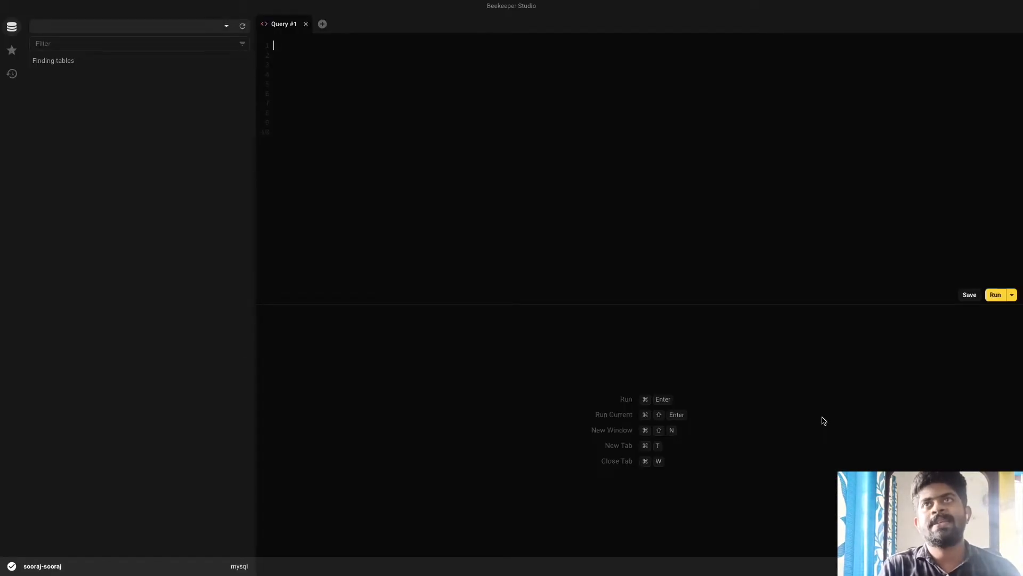
# Step: Review the database list (information_schema, mysql, performance_schema, sys), then switch to the Terminal space
pyautogui.click(177, 43)
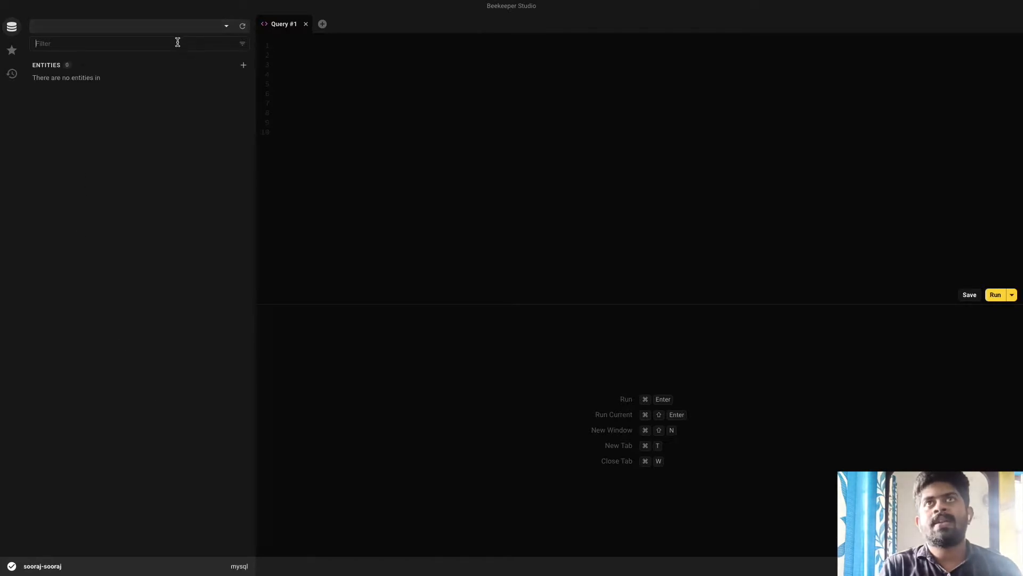
pyautogui.click(225, 30)
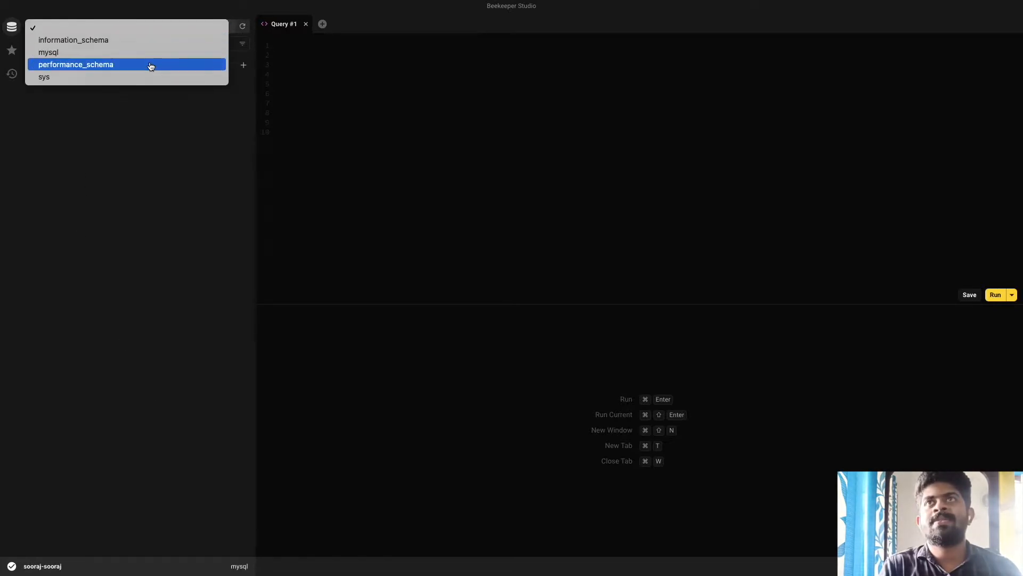
pyautogui.click(143, 120)
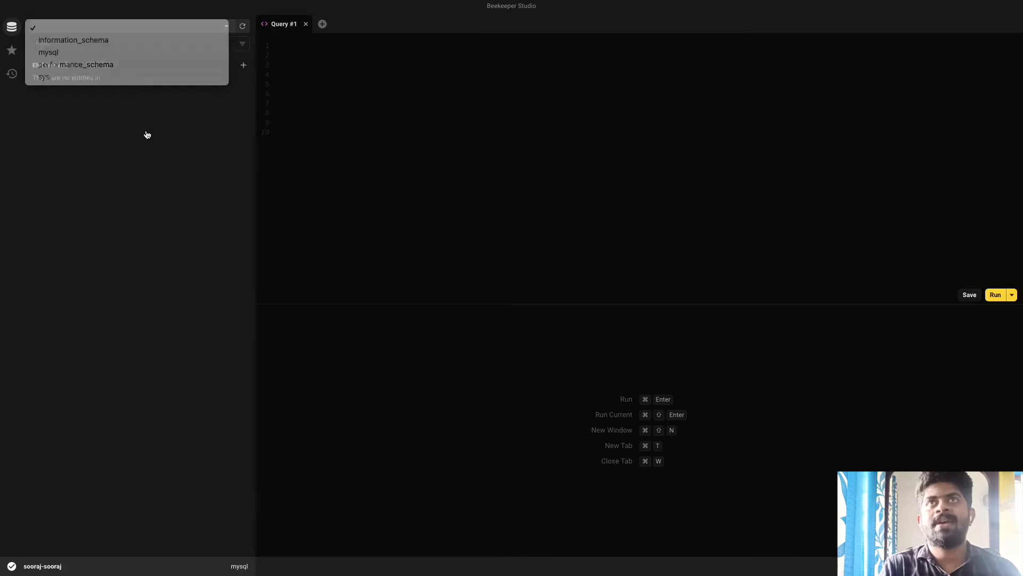
pyautogui.click(171, 27)
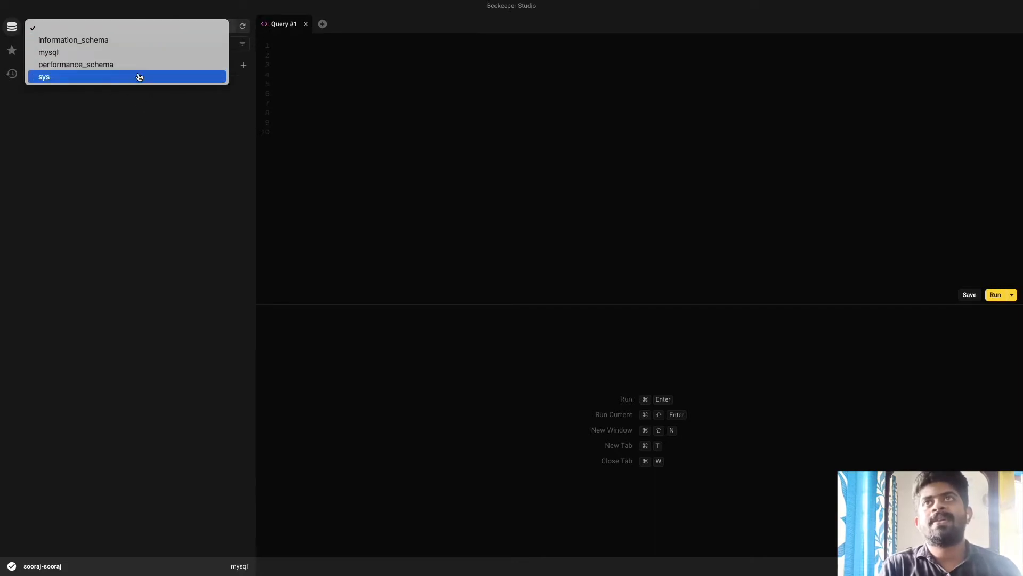
pyautogui.click(320, 115)
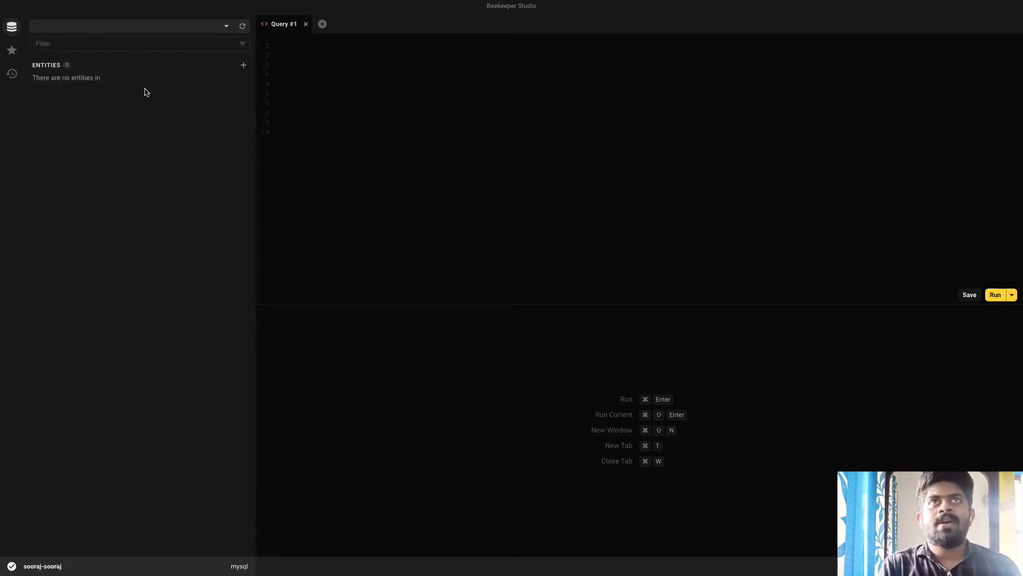
pyautogui.hotkey('ctrl', 'Up')
pyautogui.click(559, 54)
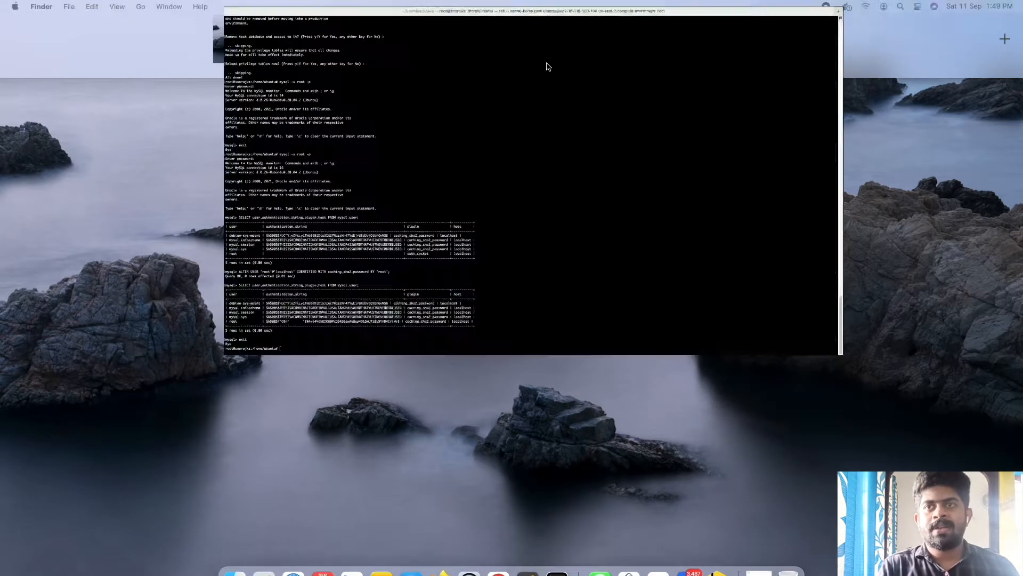
# Step: Log back into MySQL as root with the recalled 'mysql -u root -p' command and password
pyautogui.write('l')
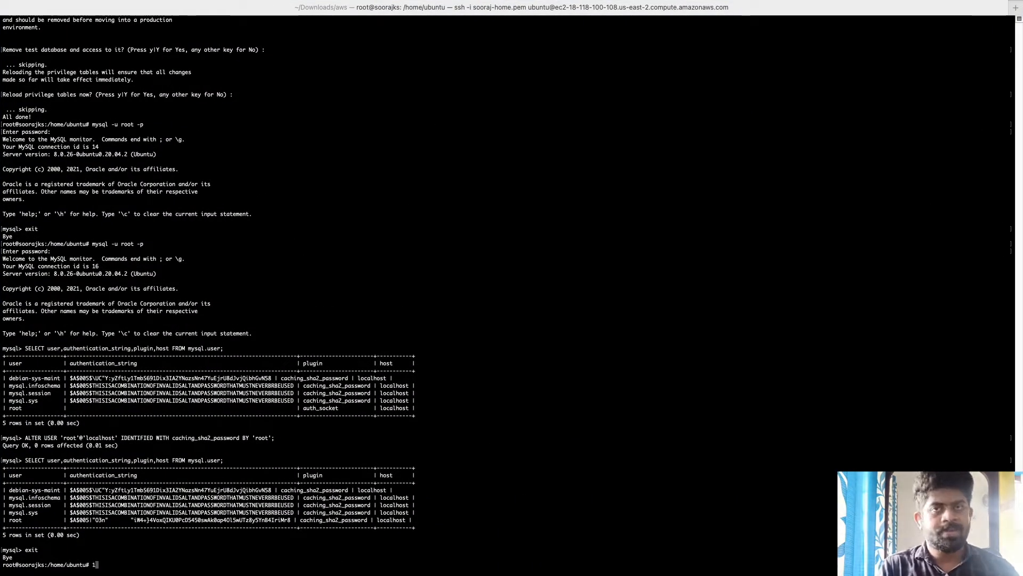
pyautogui.press('BackSpace')
pyautogui.press('Up')
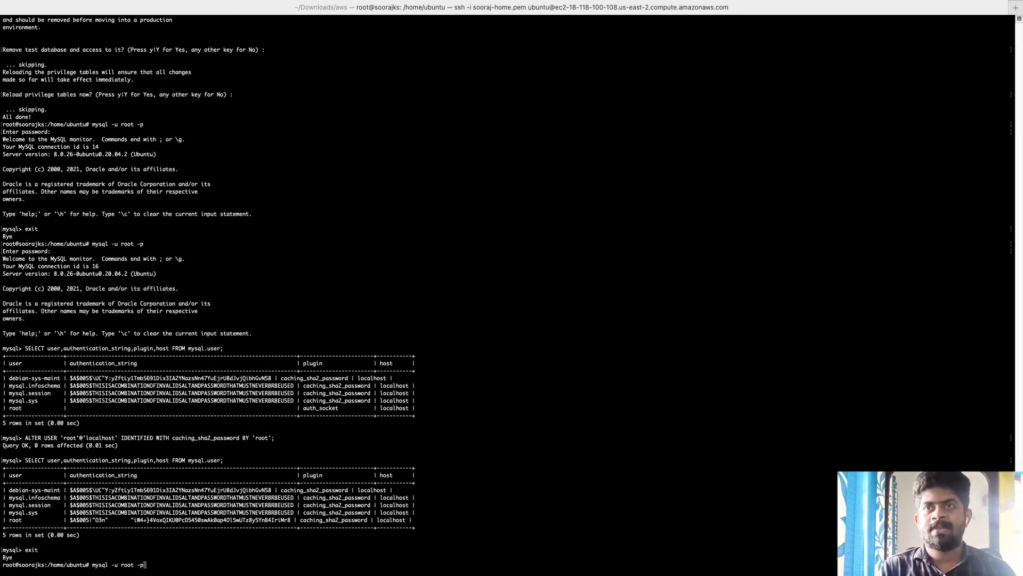
pyautogui.press('Return')
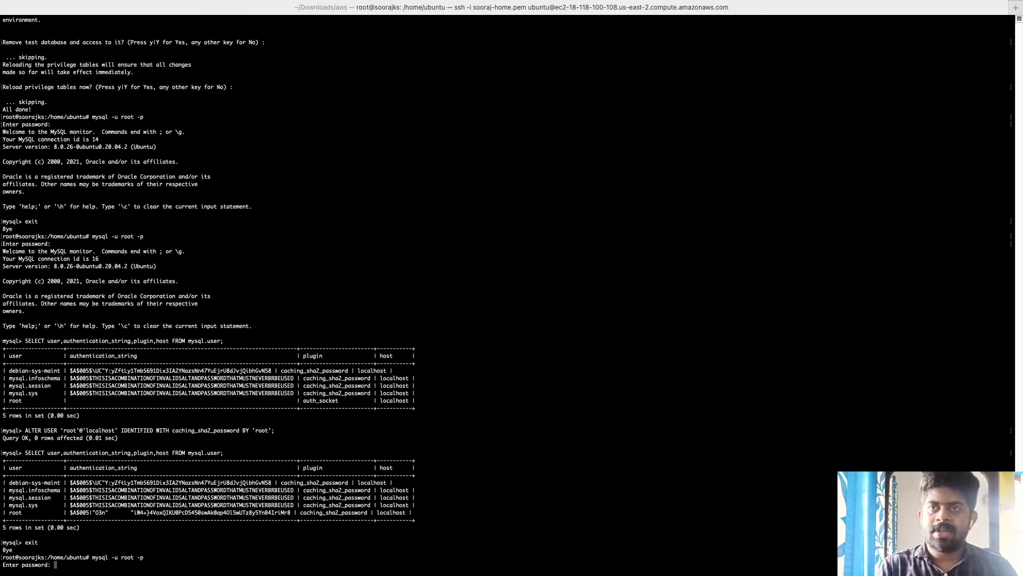
pyautogui.write('root')
pyautogui.press('Return')
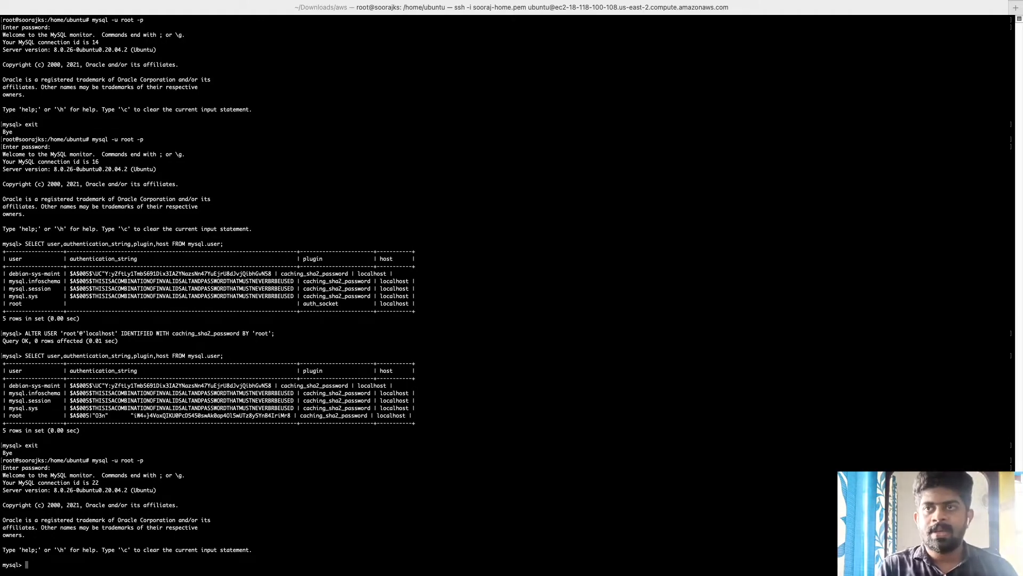
# Step: Type the 'show databases' command and enlarge the terminal text with Cmd+Plus
pyautogui.write('exit')
pyautogui.press('BackSpace')
pyautogui.press('BackSpace')
pyautogui.press('BackSpace')
pyautogui.press('BackSpace')
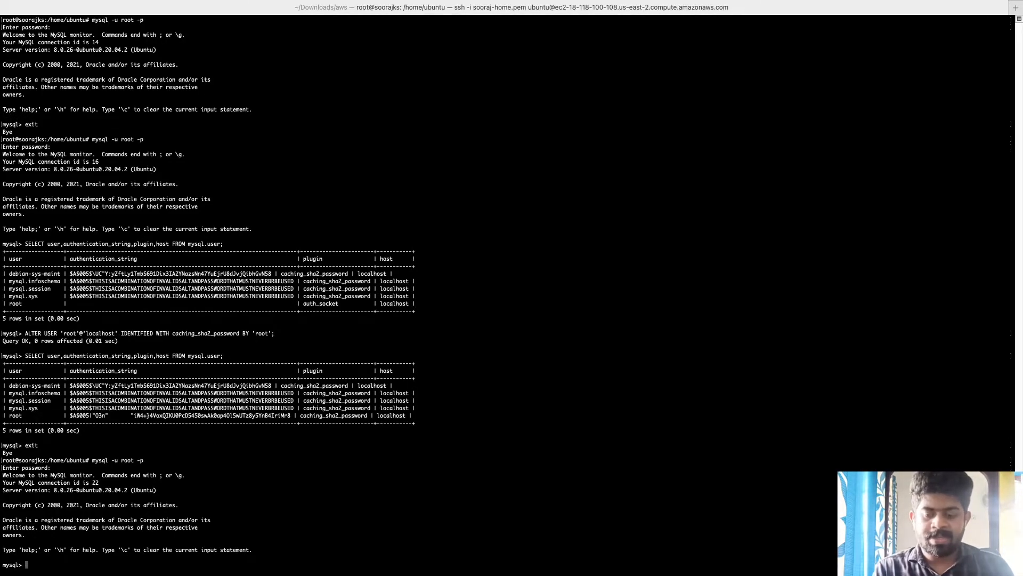
pyautogui.write('show')
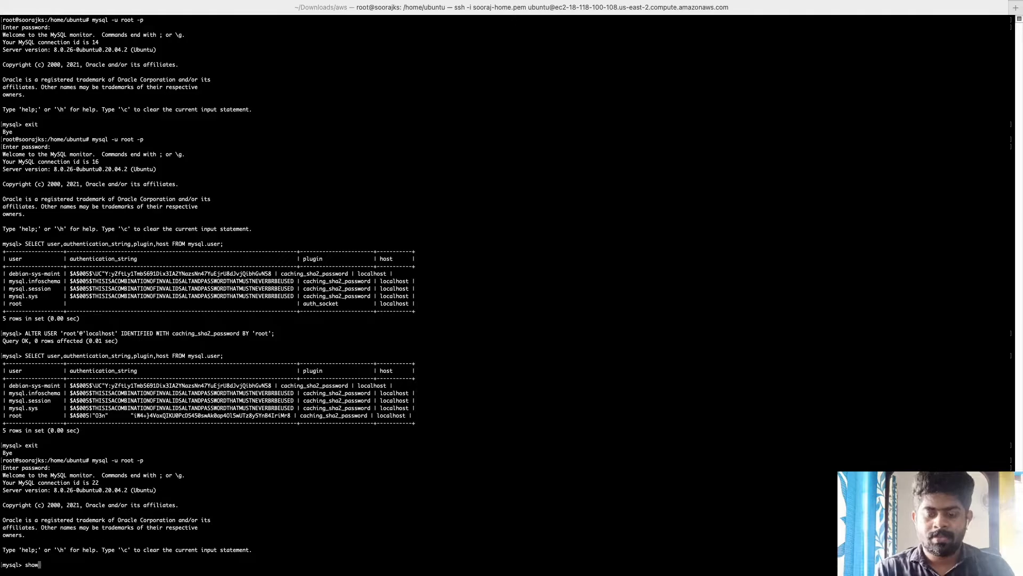
pyautogui.write(' databa')
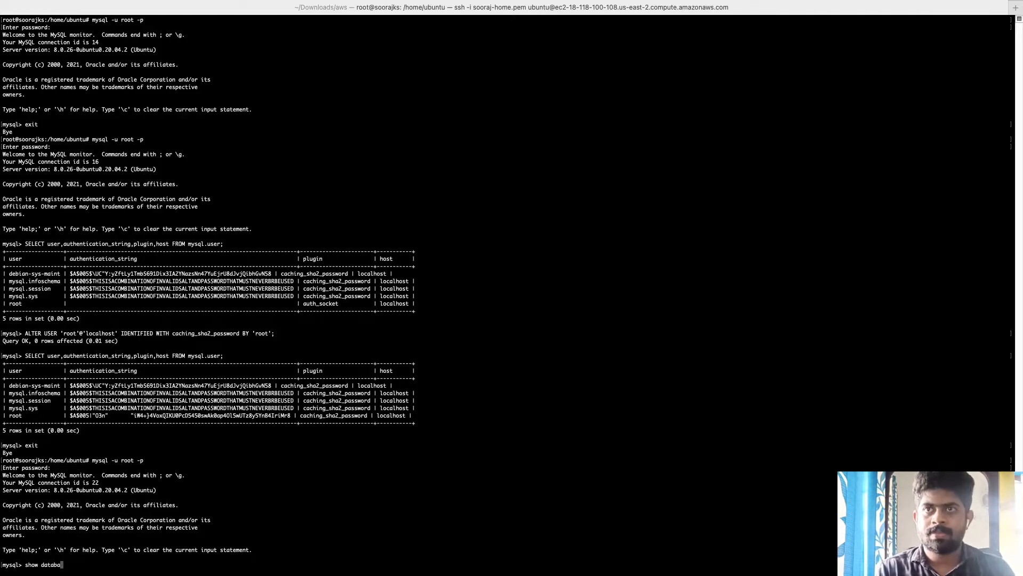
pyautogui.write('ses')
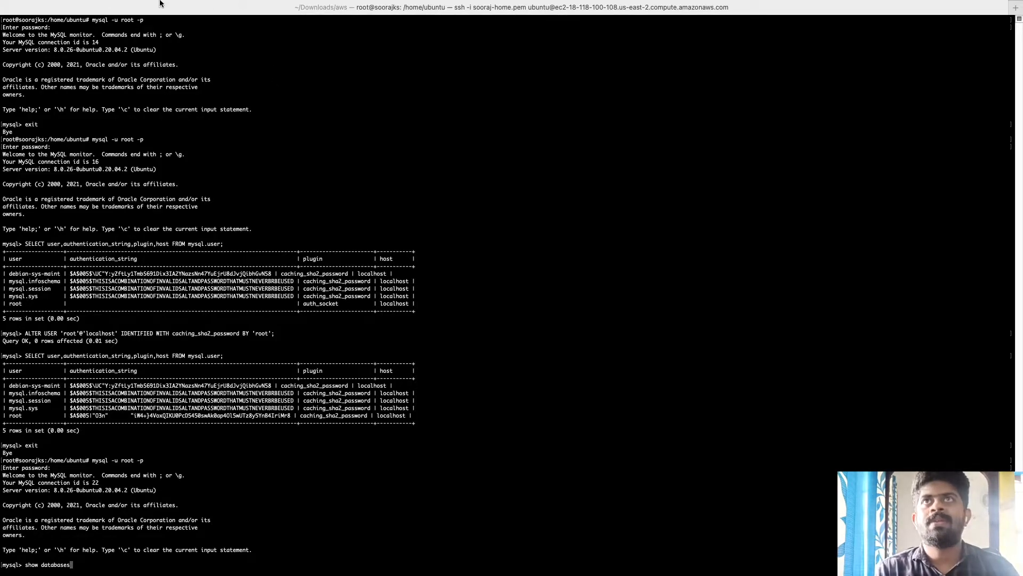
pyautogui.moveTo(160, 2)
pyautogui.click(128, 7)
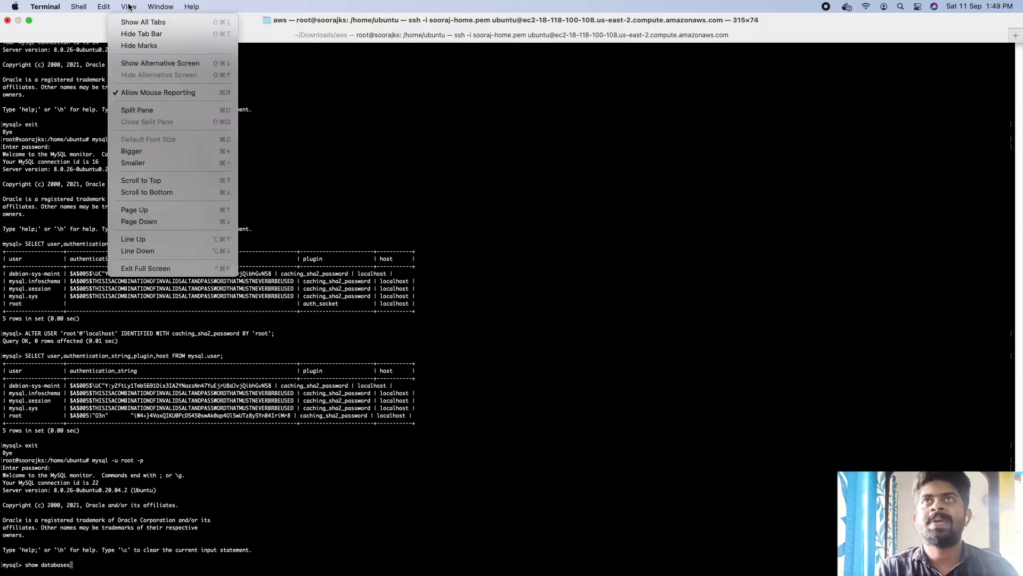
pyautogui.moveTo(105, 5)
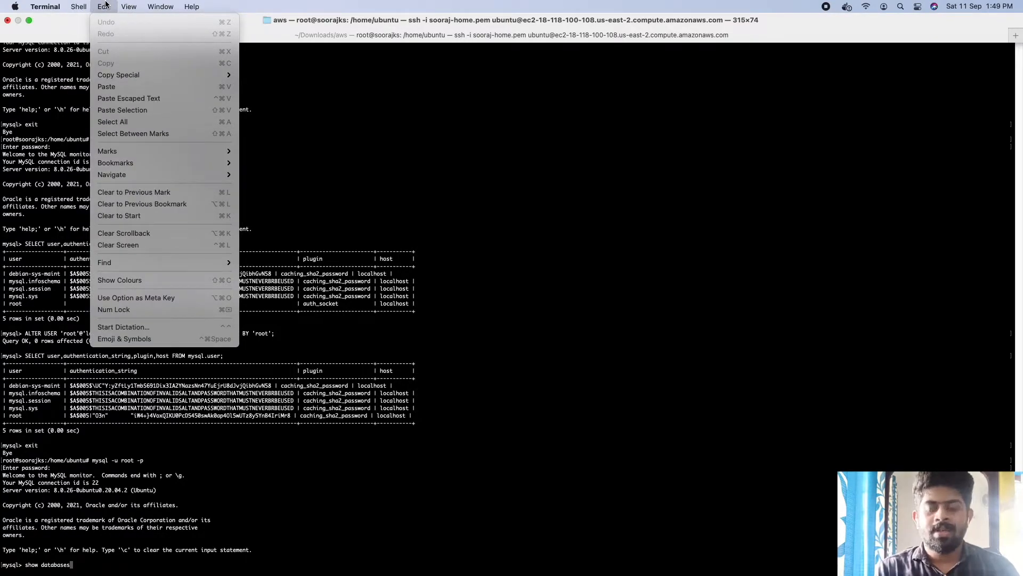
pyautogui.click(376, 148)
pyautogui.press('super+plus')
pyautogui.press('super+plus')
pyautogui.press('super+plus')
pyautogui.press('super+plus')
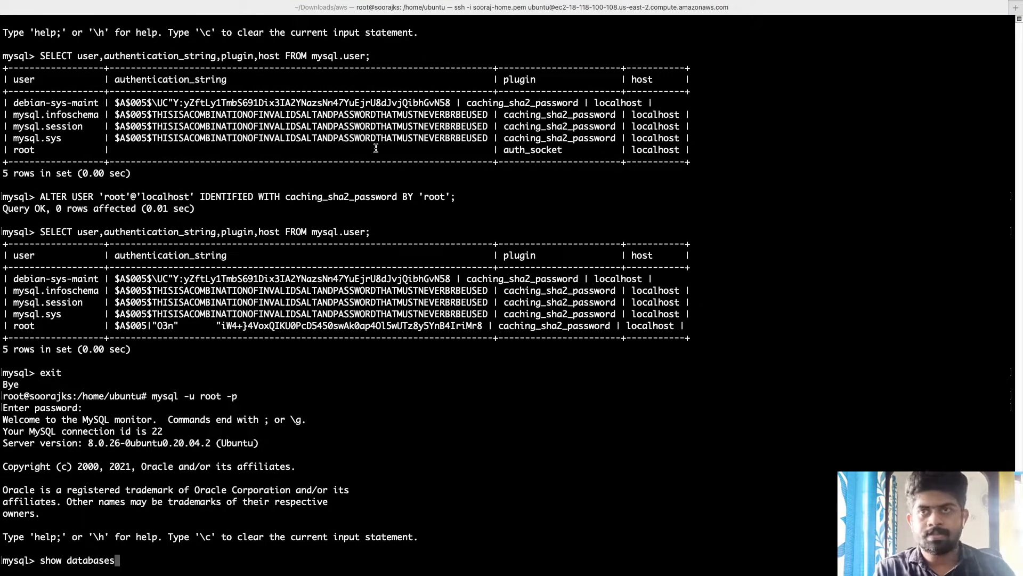
# Step: Run 'show databases;' listing the four system databases, then return to Beekeeper Studio
pyautogui.press('BackSpace')
pyautogui.press('BackSpace')
pyautogui.press('BackSpace')
pyautogui.press('BackSpace')
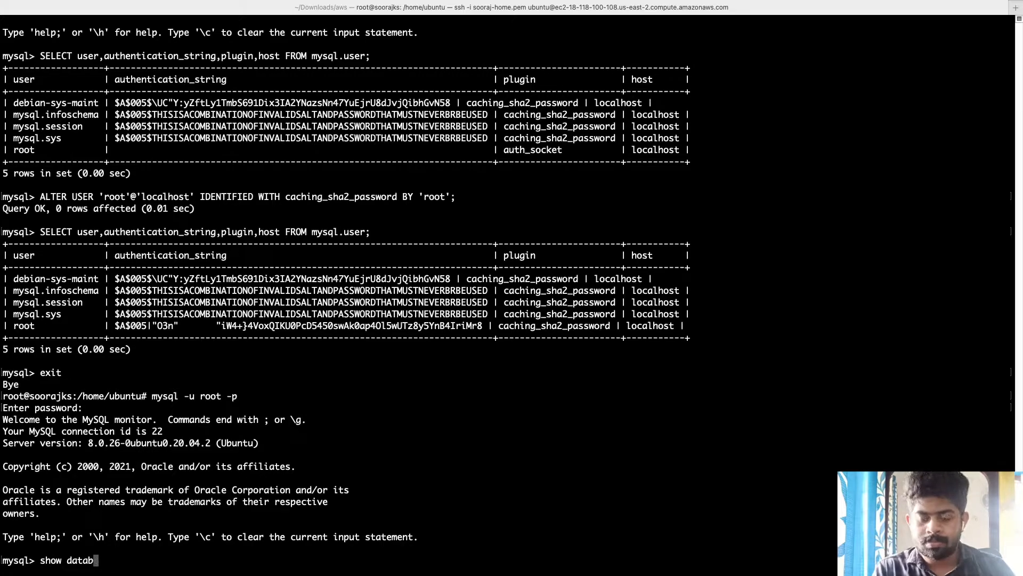
pyautogui.write('ases;')
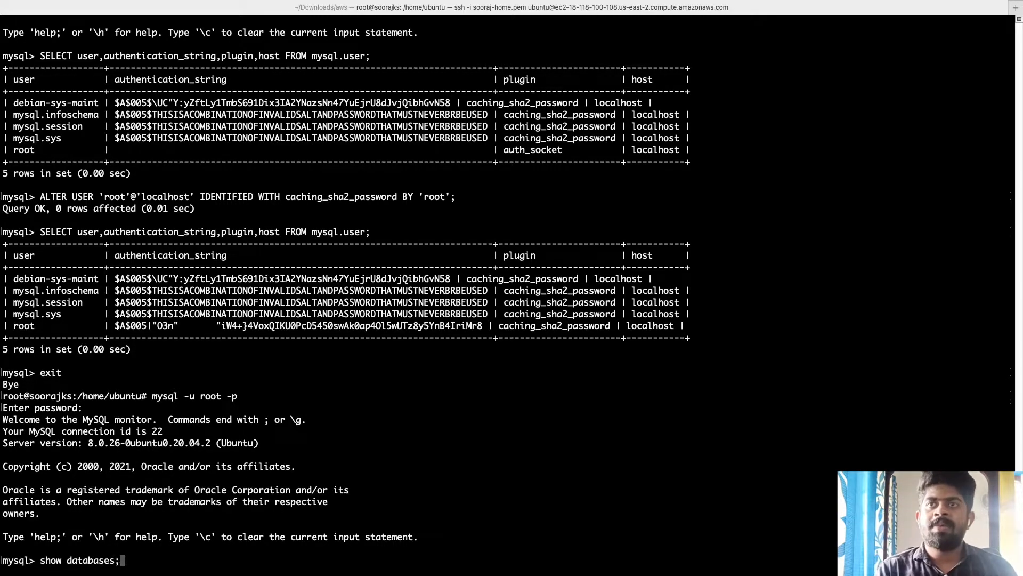
pyautogui.press('Return')
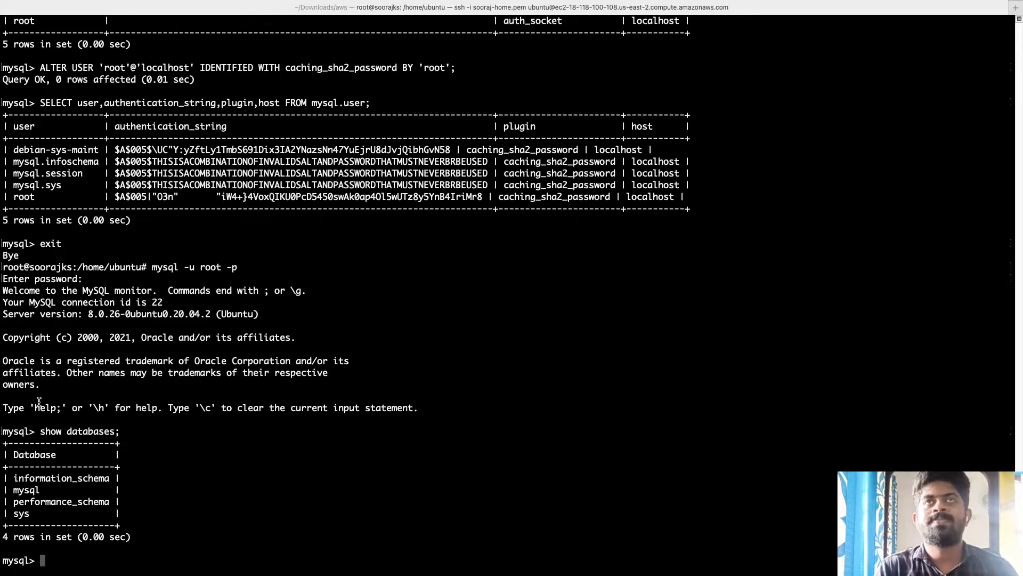
pyautogui.hotkey('ctrl', 'Up')
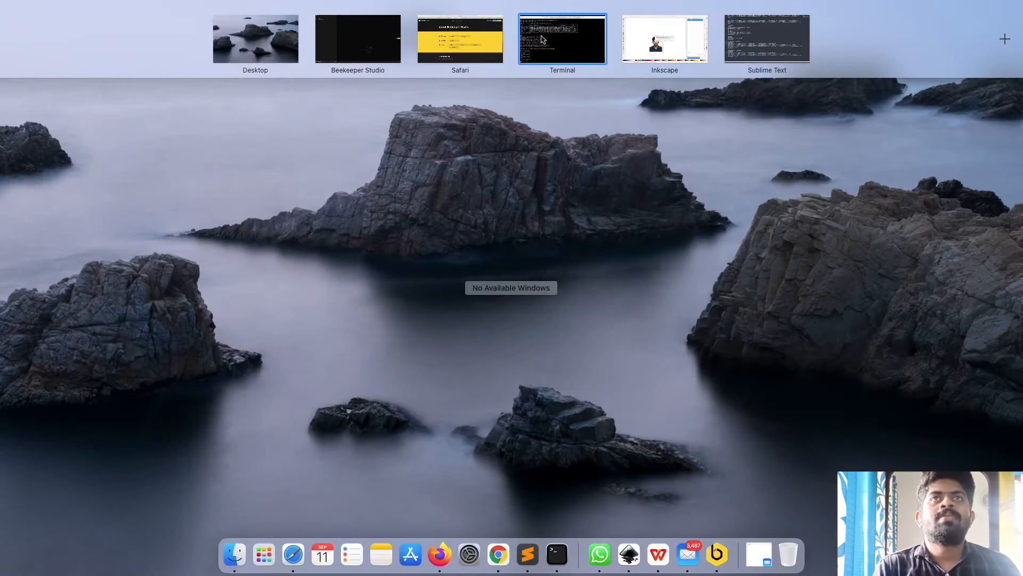
pyautogui.click(364, 51)
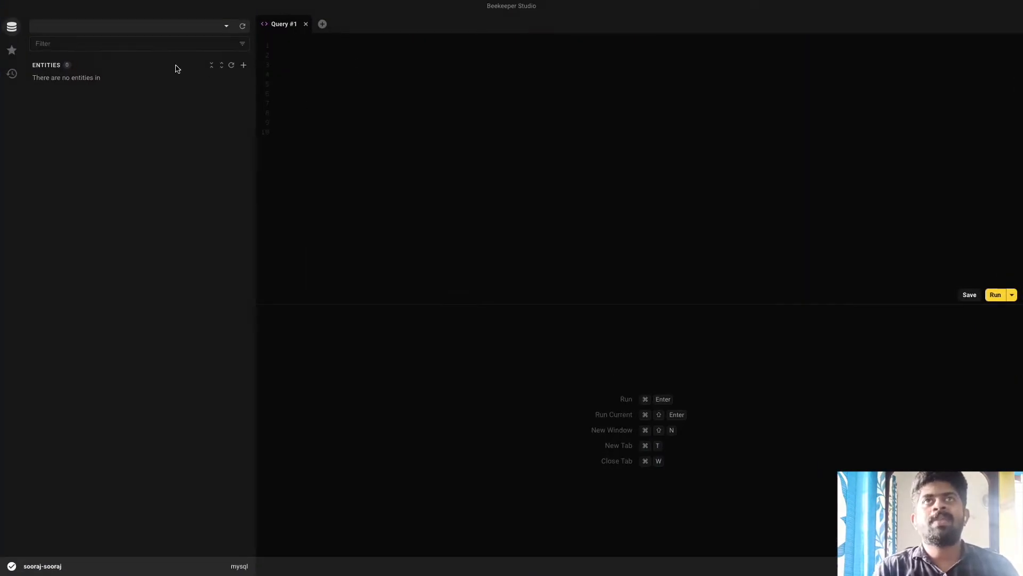
# Step: Close the extra query tabs, leaving only Query #1
pyautogui.click(322, 24)
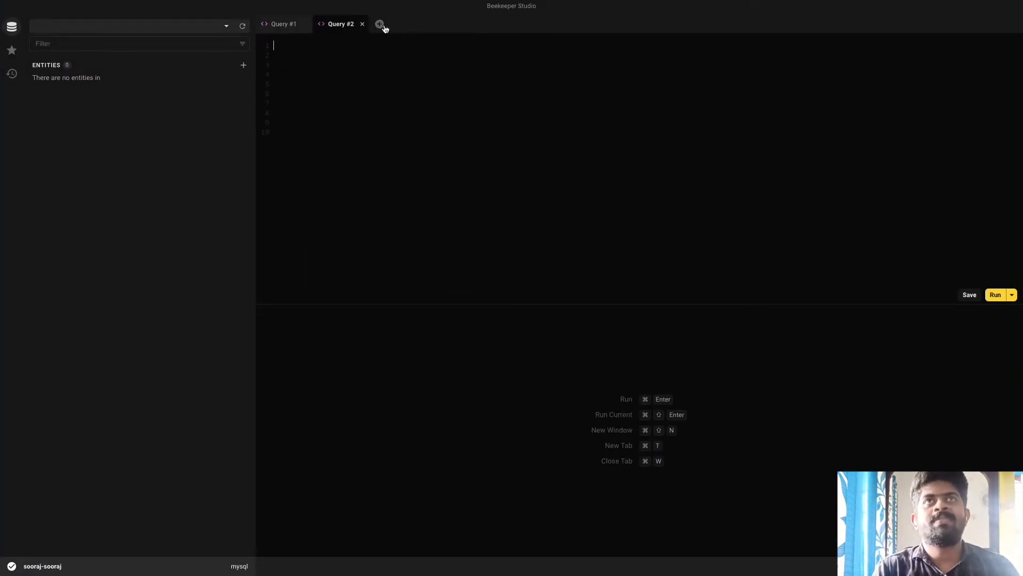
pyautogui.click(380, 24)
pyautogui.click(341, 24)
pyautogui.click(362, 24)
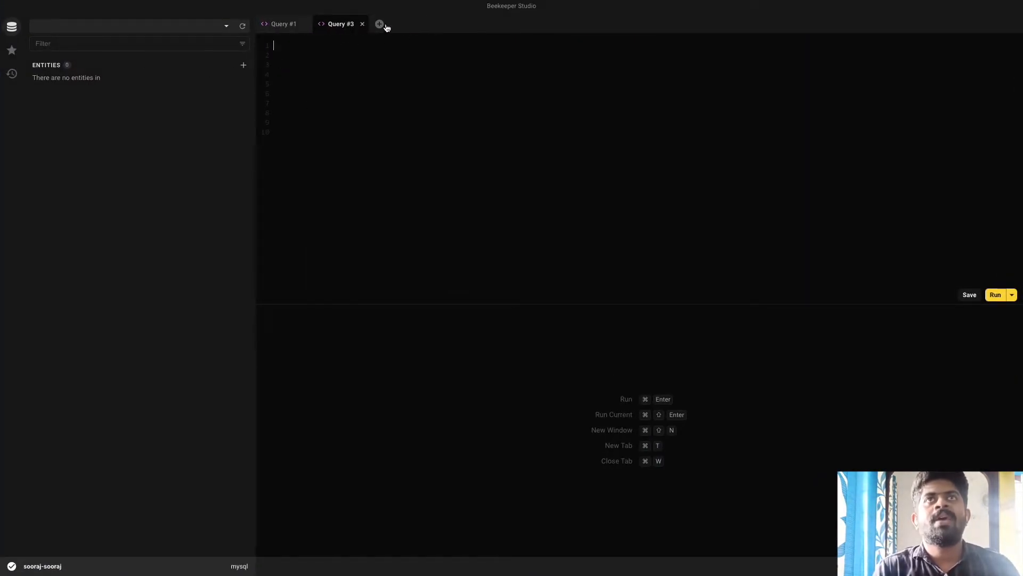
pyautogui.click(363, 24)
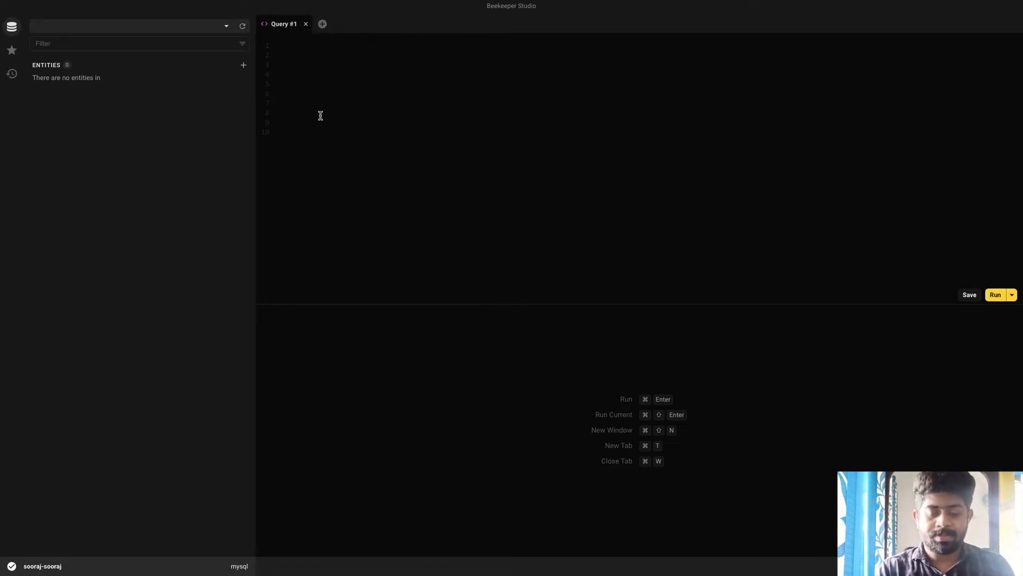
# Step: Run 'create database sooraj1;' and confirm sooraj1 appears in the database list
pyautogui.write('s')
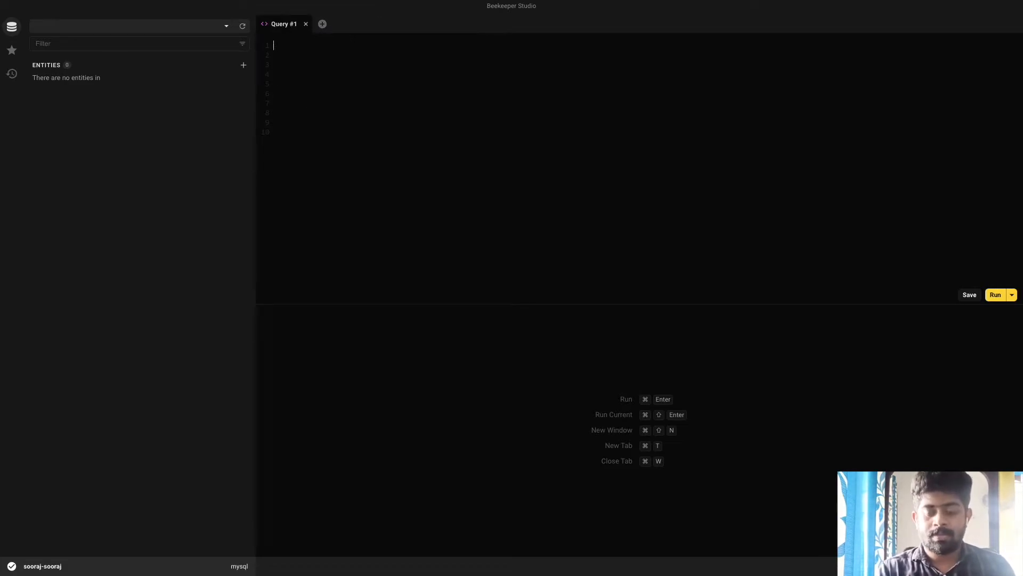
pyautogui.write('rea')
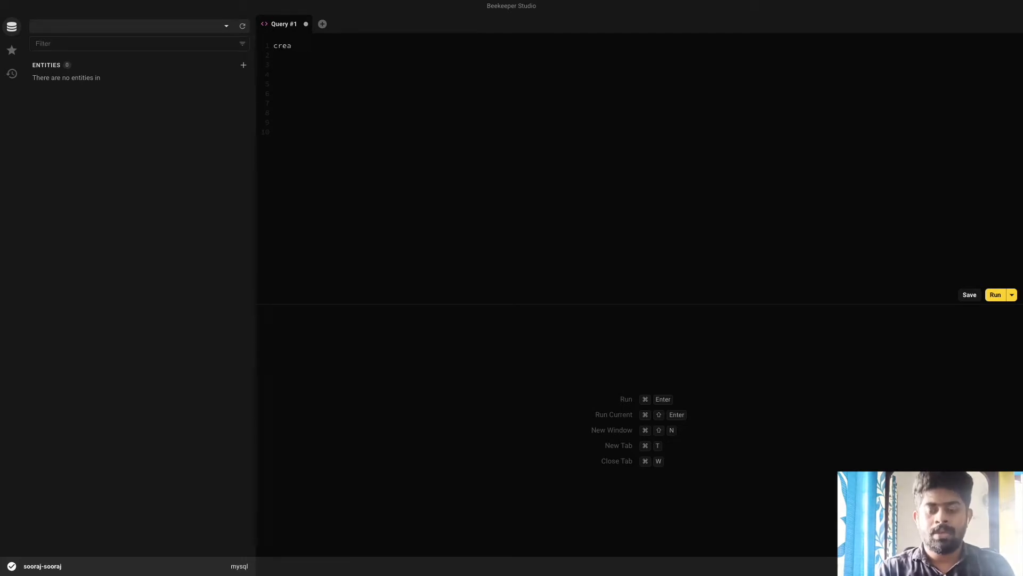
pyautogui.write('te databs')
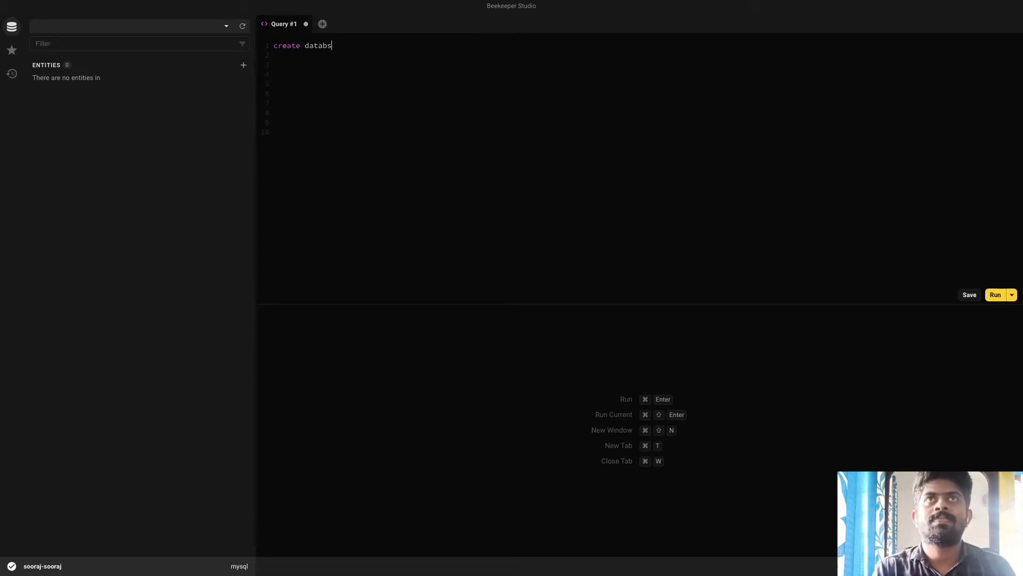
pyautogui.write('ese sooraj1;')
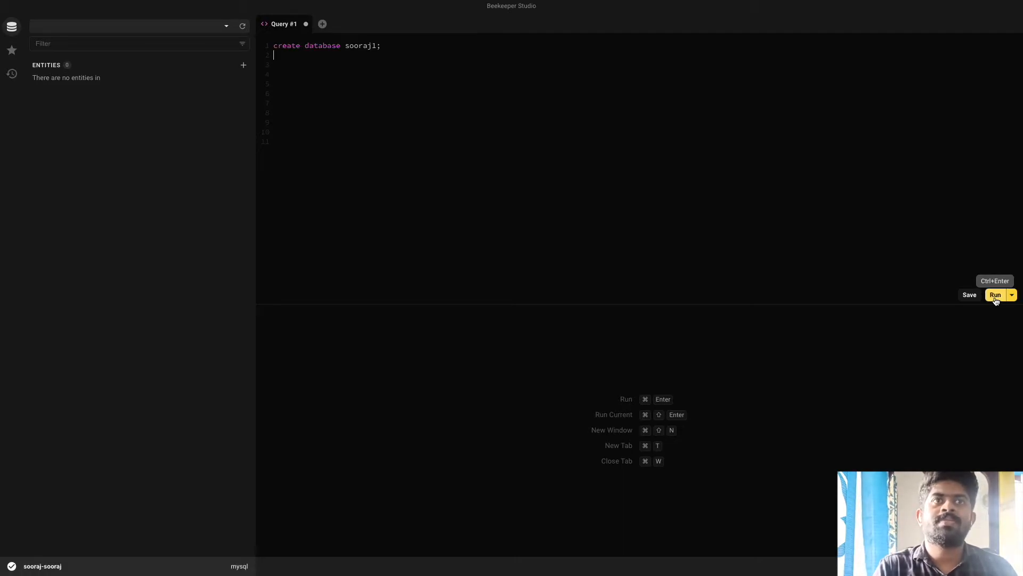
pyautogui.click(996, 297)
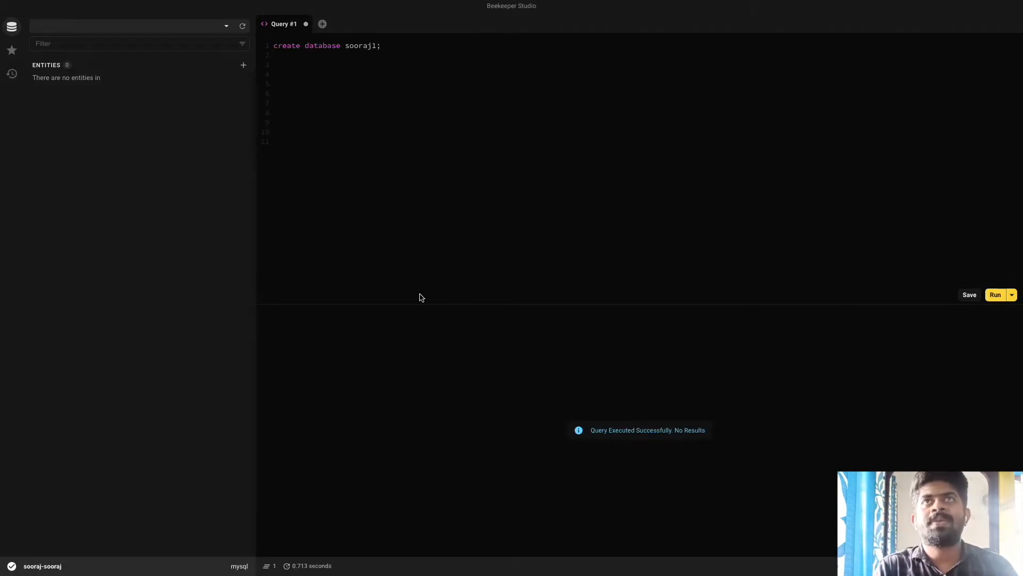
pyautogui.click(225, 31)
pyautogui.click(177, 119)
pyautogui.click(228, 30)
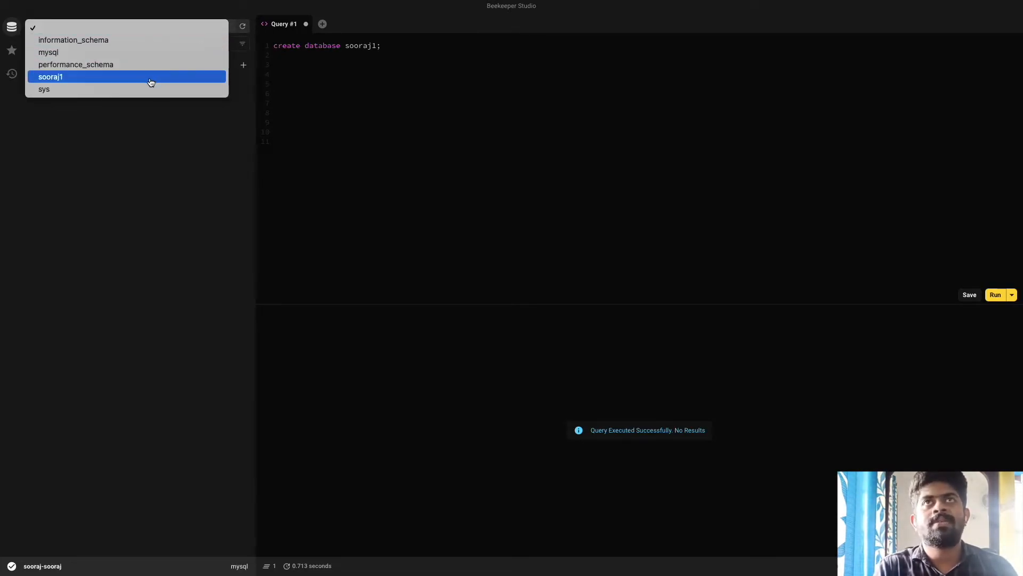
pyautogui.hotkey('ctrl', 'Up')
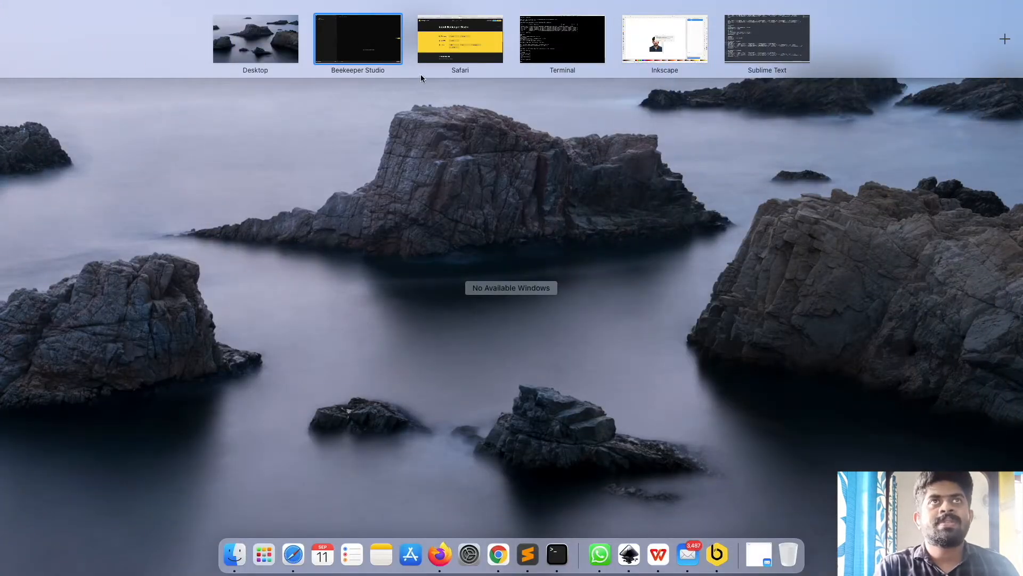
# Step: Rerun 'show databases;' in the Terminal MySQL session and highlight the new sooraj1 row among five
pyautogui.click(565, 56)
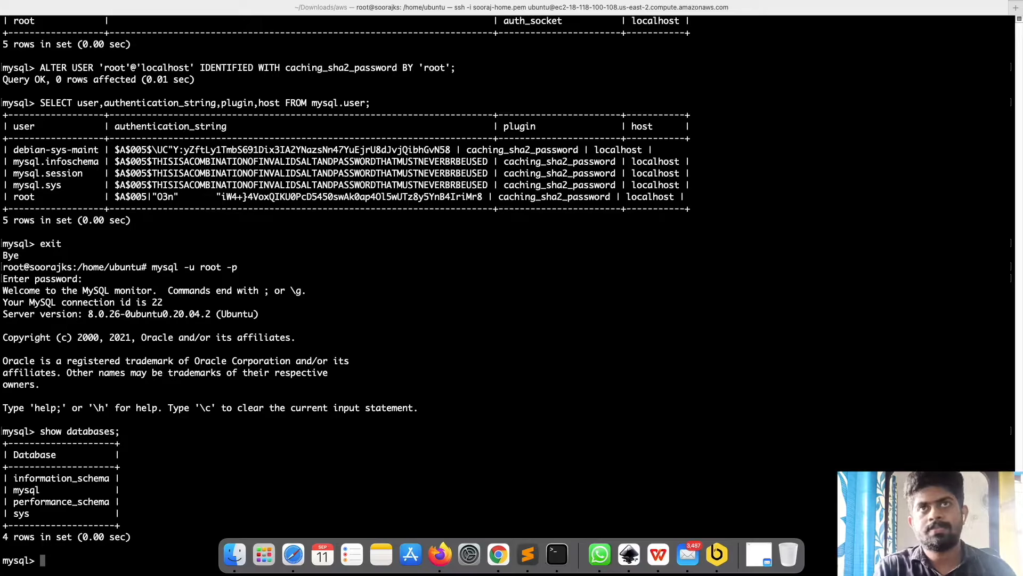
pyautogui.press('Up')
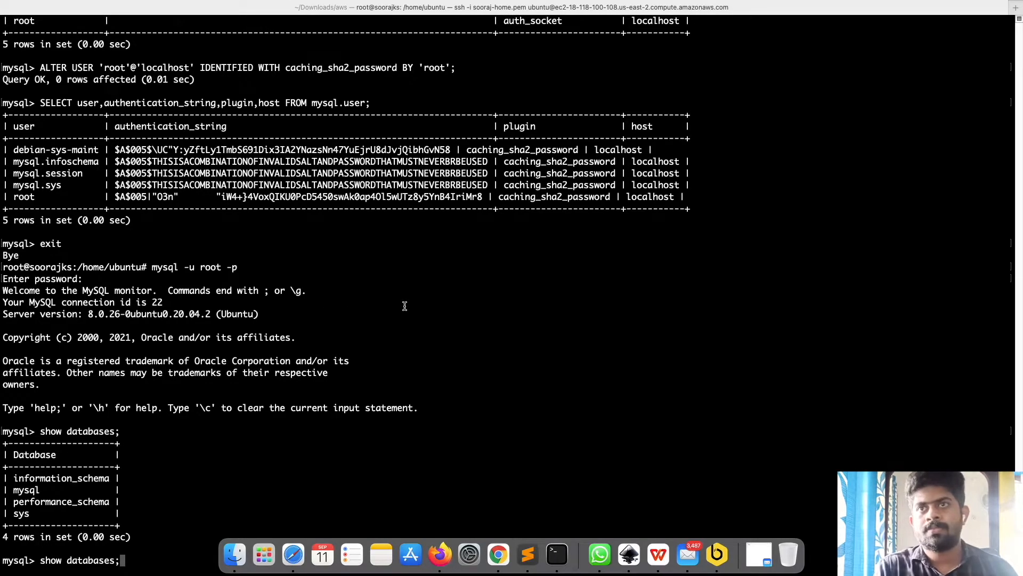
pyautogui.press('Return')
pyautogui.tripleClick(29, 500)
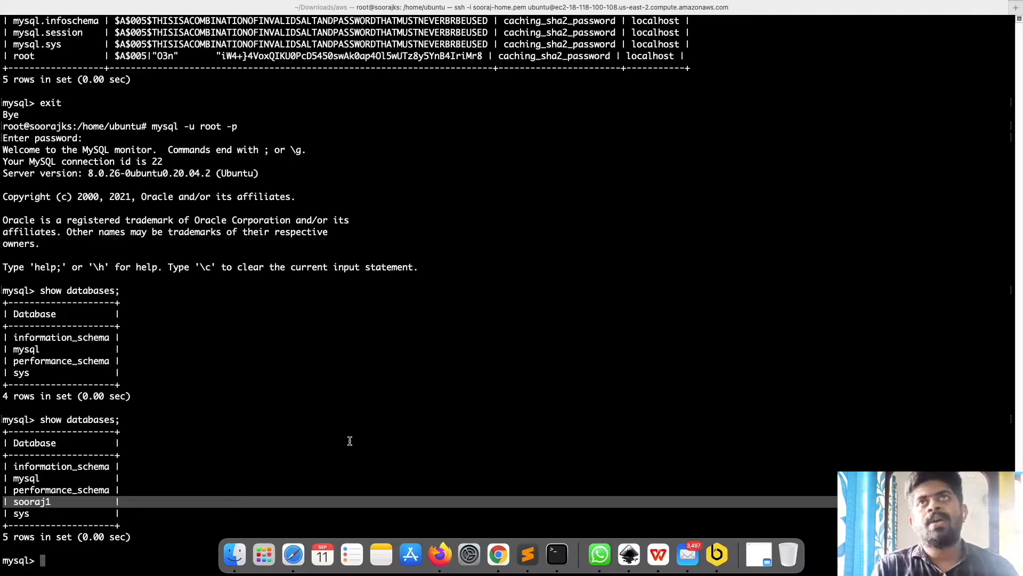
pyautogui.hotkey('ctrl', 'Up')
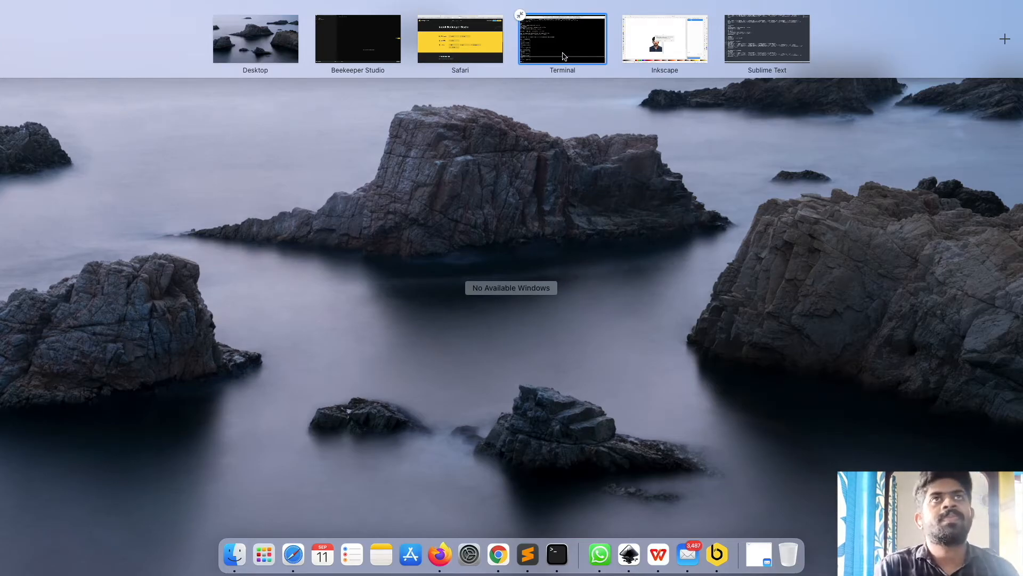
pyautogui.click(564, 56)
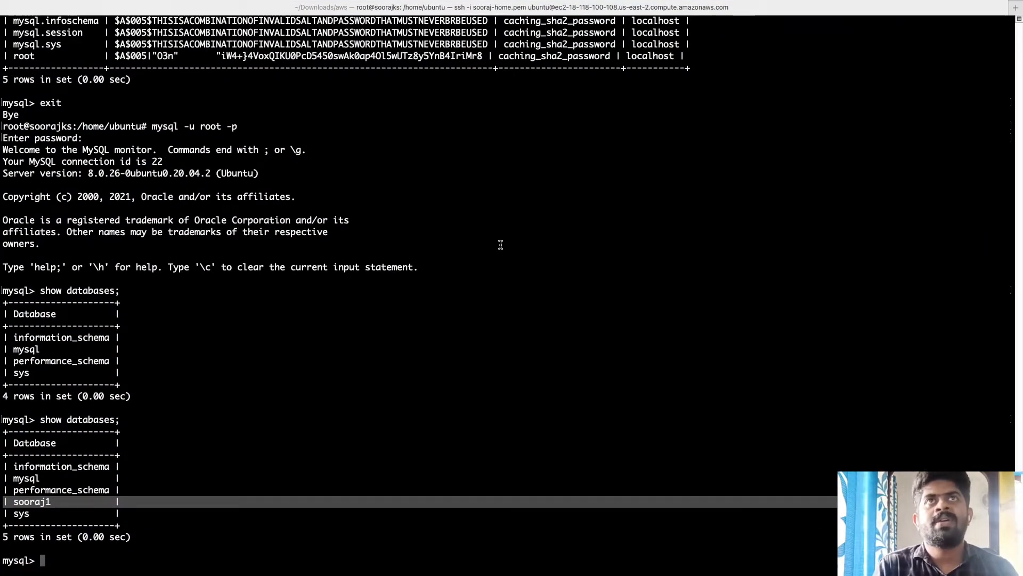
pyautogui.hotkey('ctrl', 'Up')
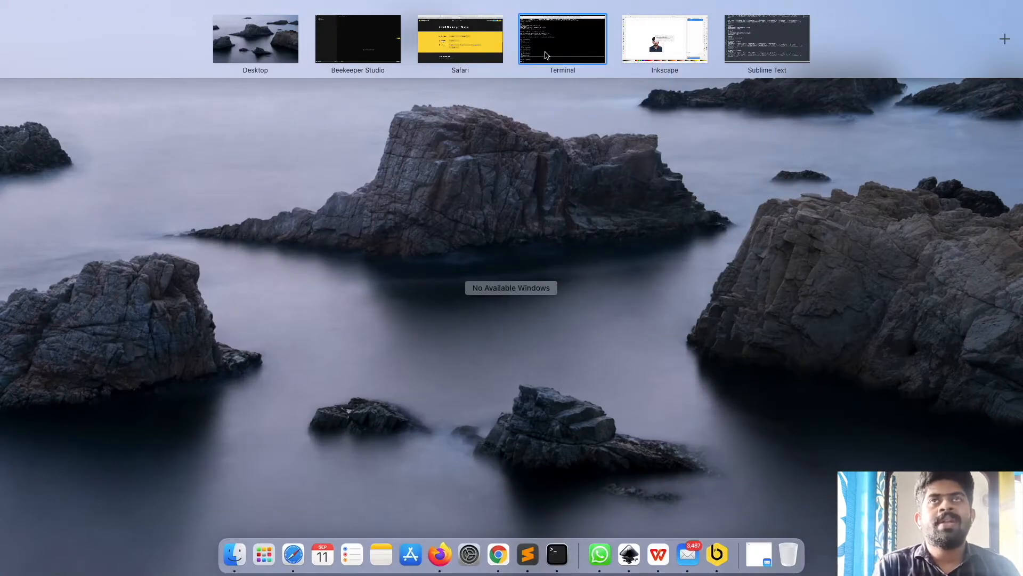
pyautogui.click(546, 56)
pyautogui.hotkey('ctrl', 'Up')
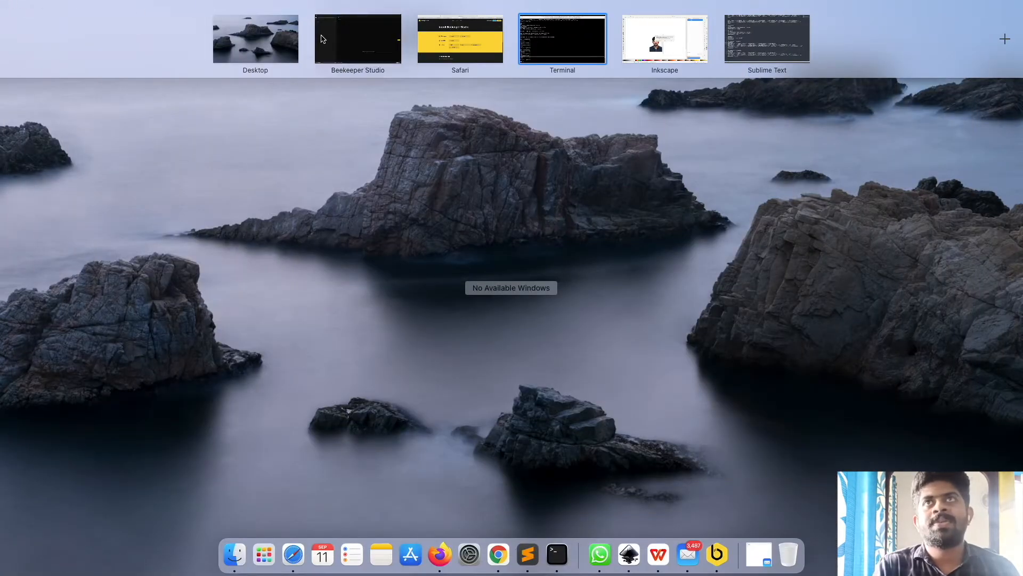
# Step: Switch to the mysql database and open the columns_priv, component and db tables
pyautogui.click(323, 39)
pyautogui.click(196, 32)
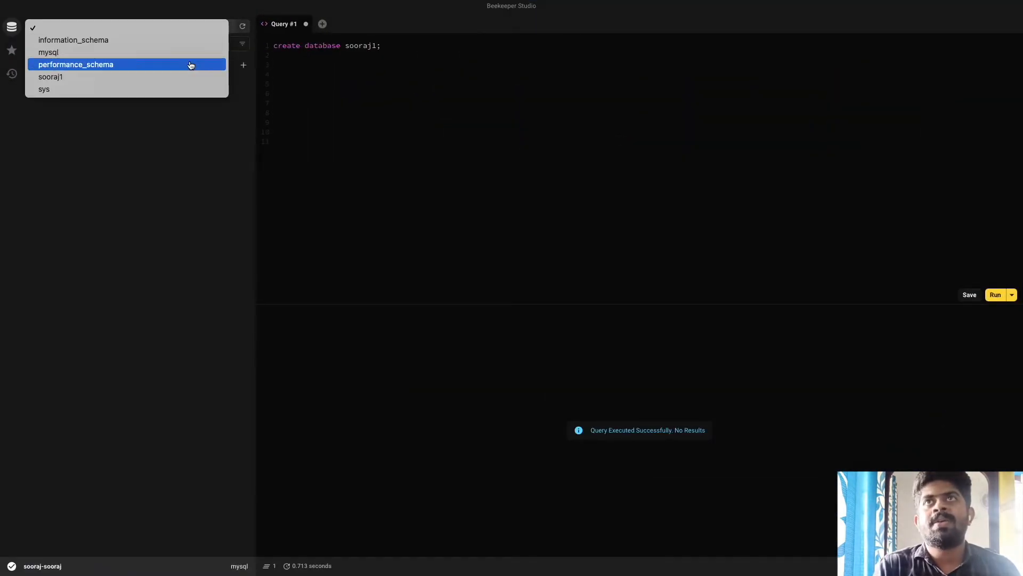
pyautogui.click(192, 54)
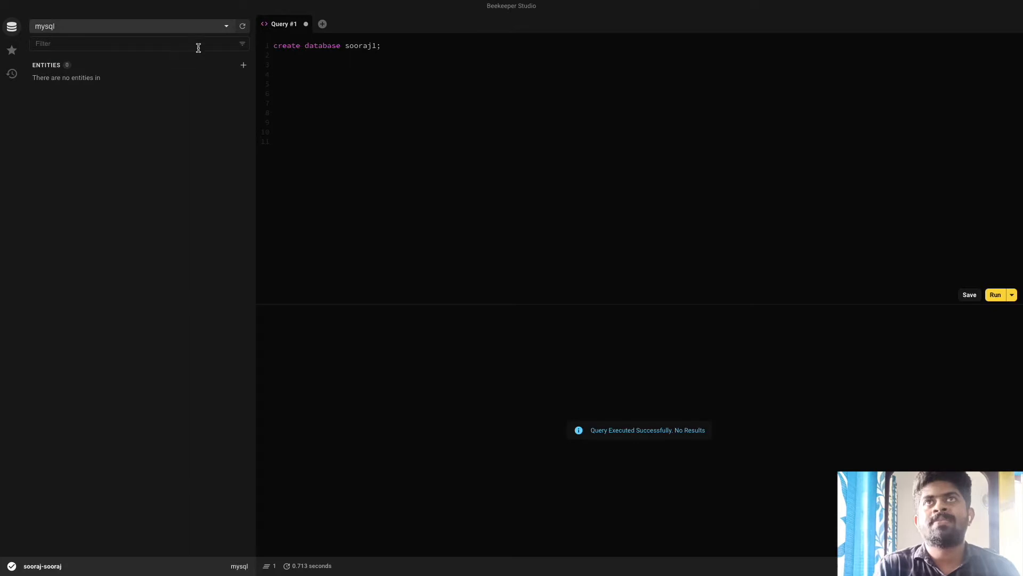
pyautogui.click(243, 27)
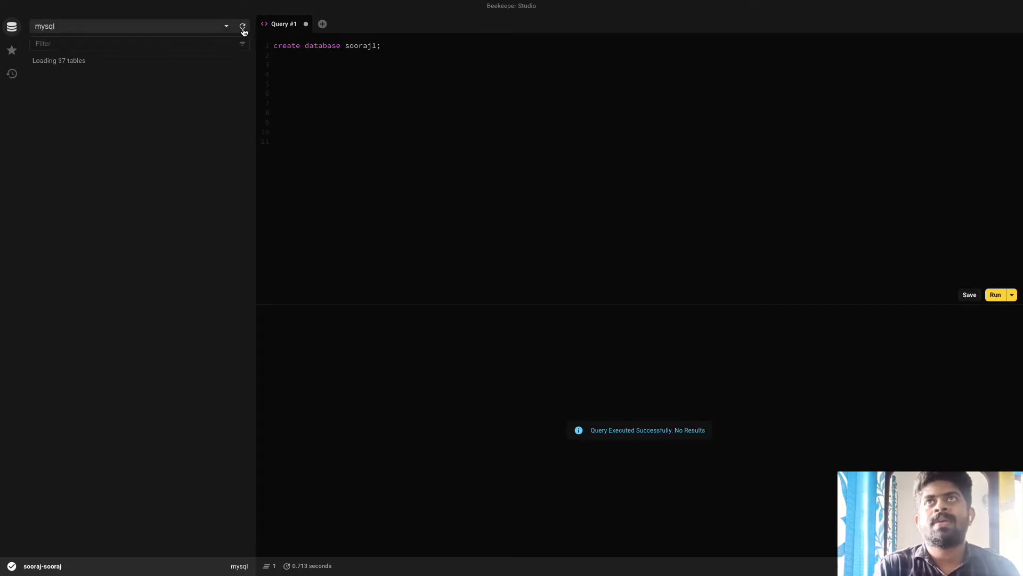
pyautogui.click(35, 81)
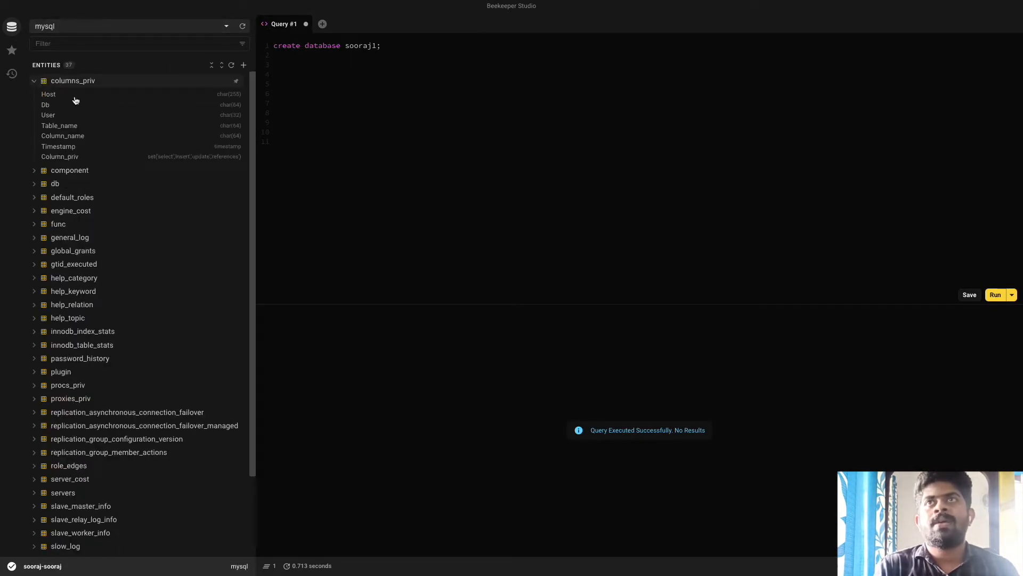
pyautogui.doubleClick(63, 95)
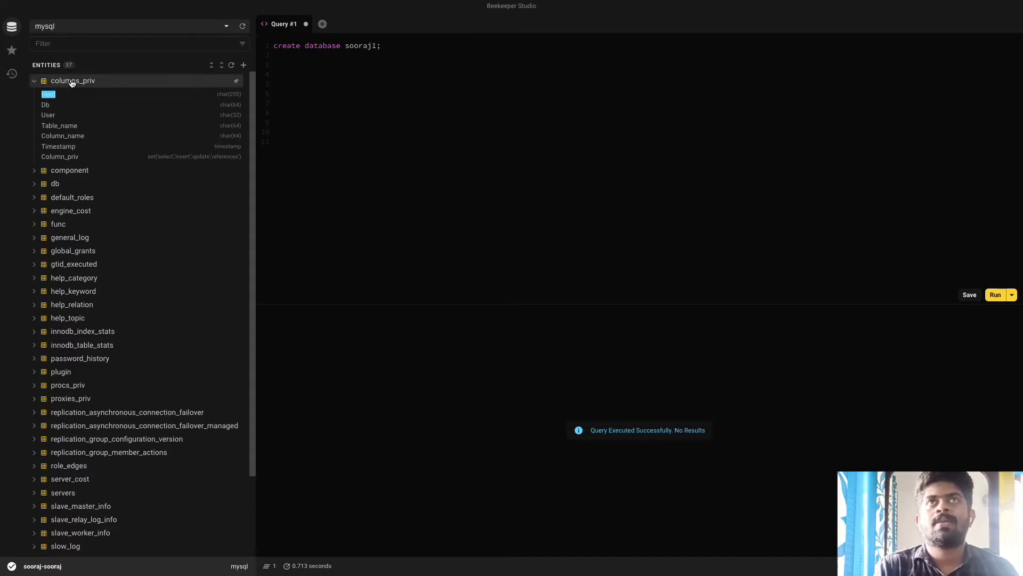
pyautogui.click(72, 83)
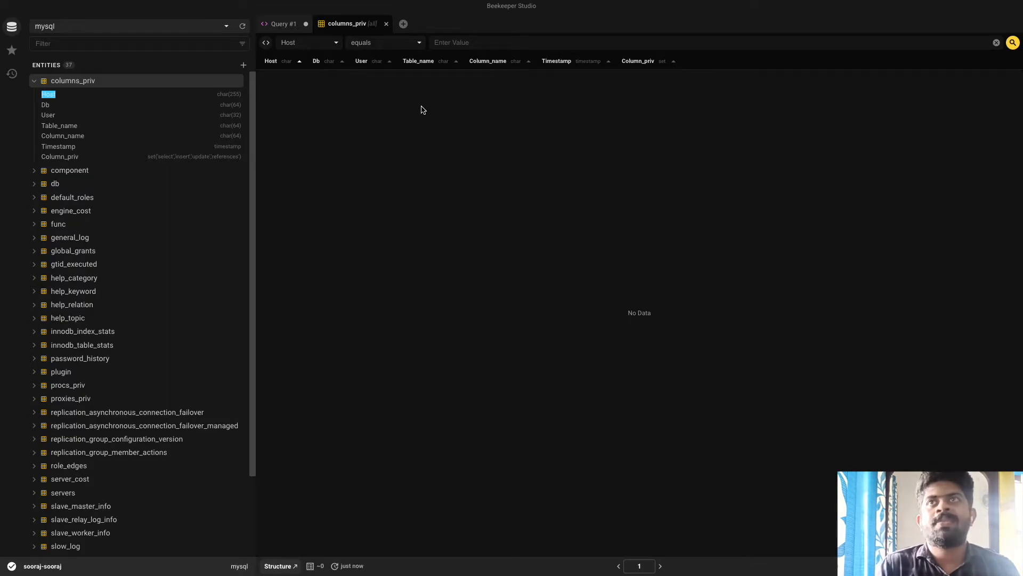
pyautogui.click(67, 172)
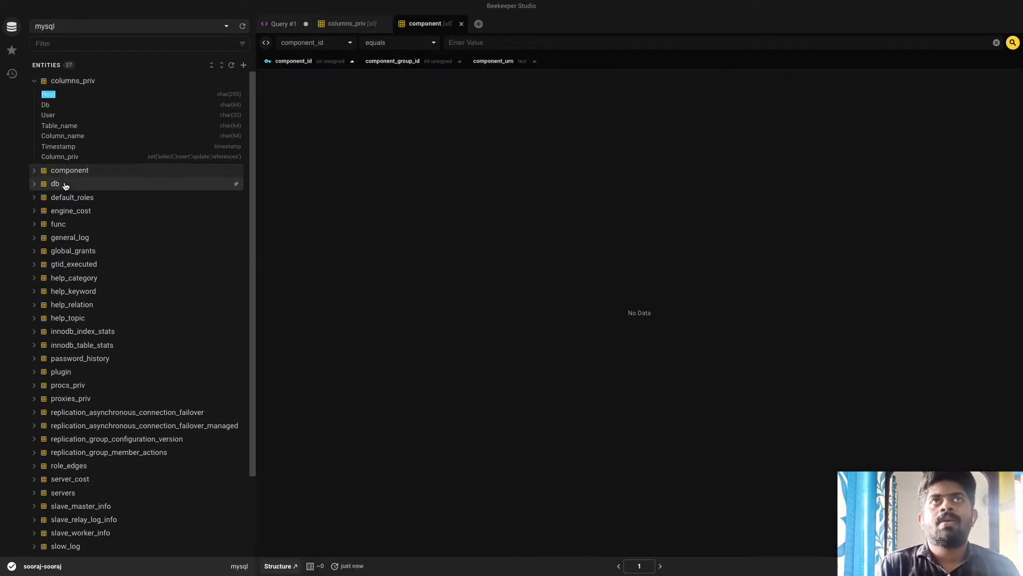
pyautogui.click(66, 185)
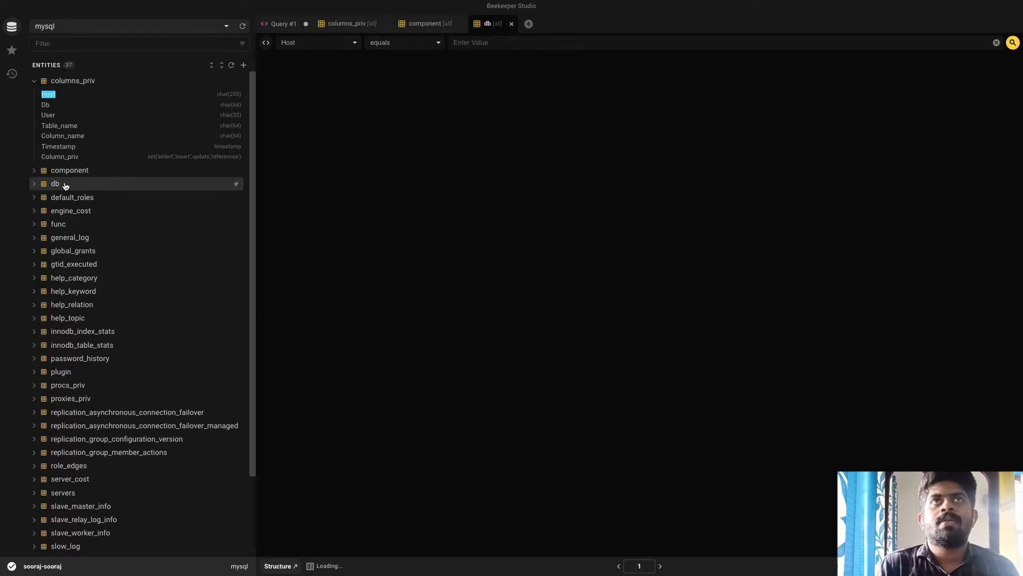
# Step: Close the component and columns_priv tabs and return to the saved-connections screen
pyautogui.click(458, 23)
pyautogui.click(380, 25)
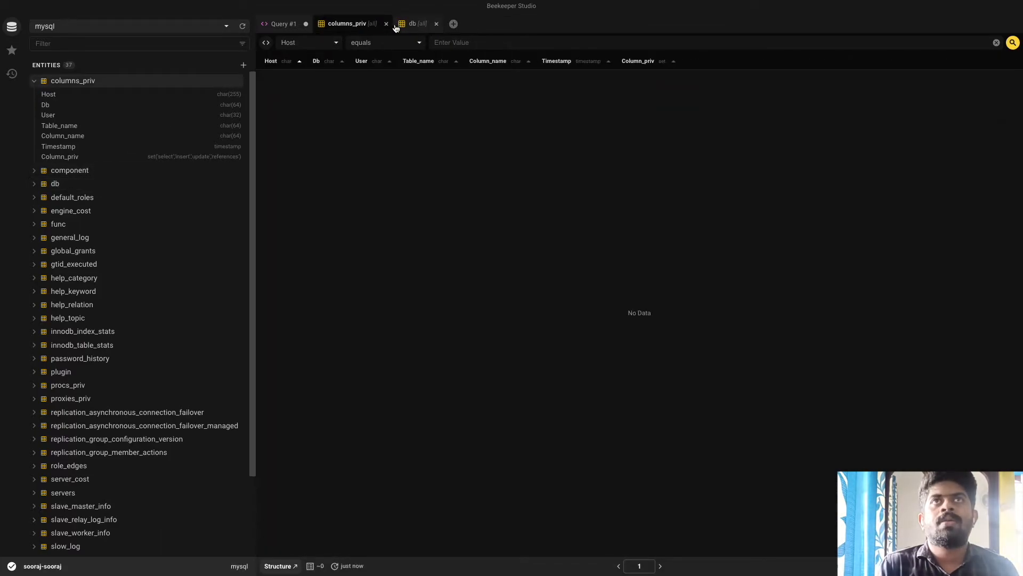
pyautogui.click(386, 24)
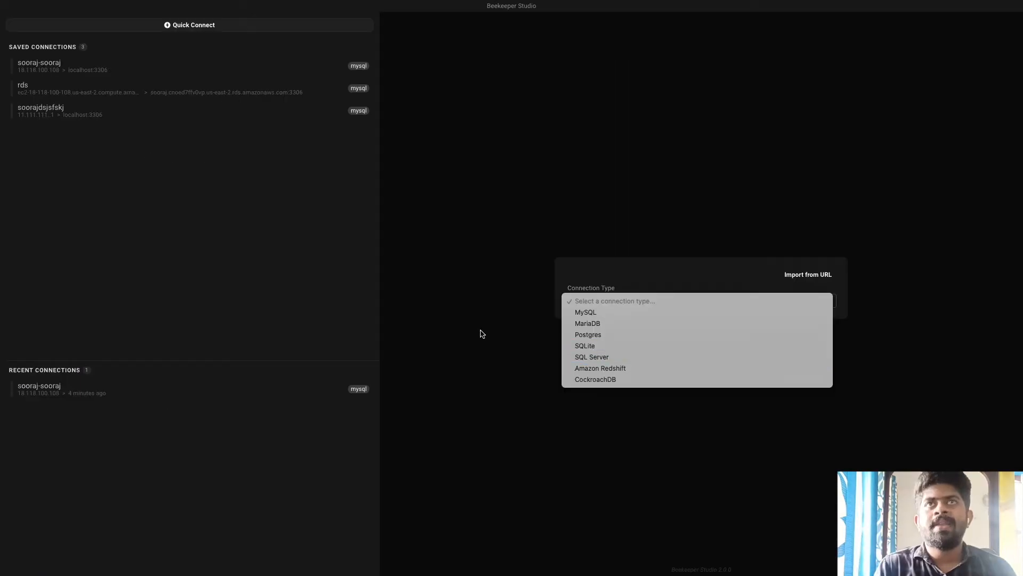
pyautogui.click(504, 240)
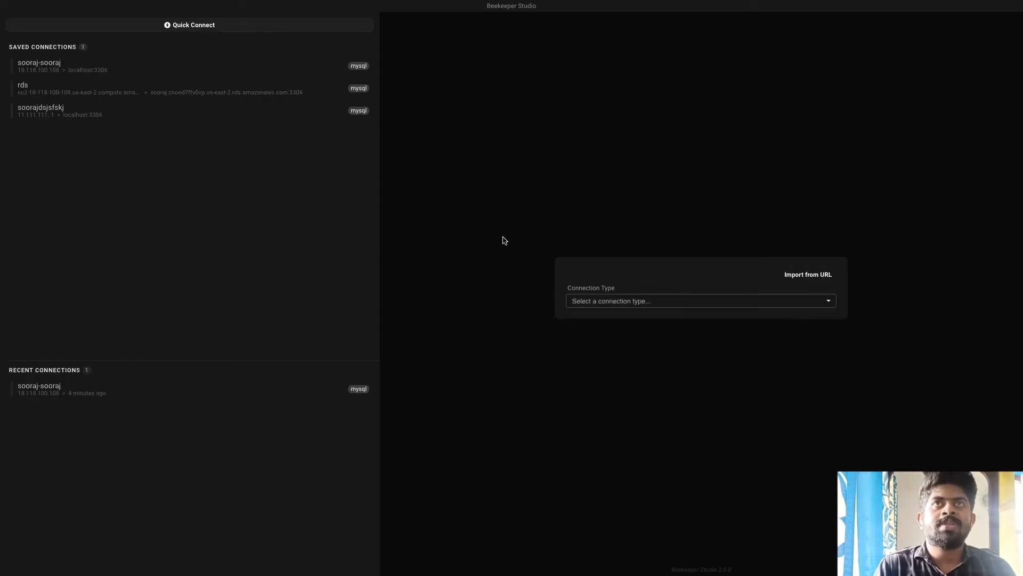
pyautogui.hotkey('ctrl', 'Up')
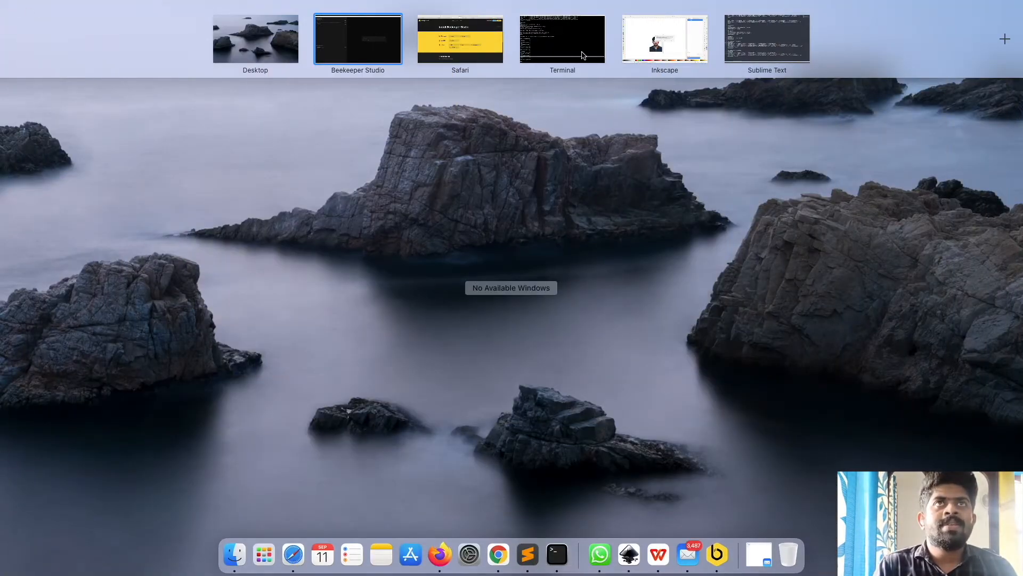
# Step: Compare the EC2 instance's SSH connection details with the sooraj RDS database's endpoint and port
pyautogui.click(420, 21)
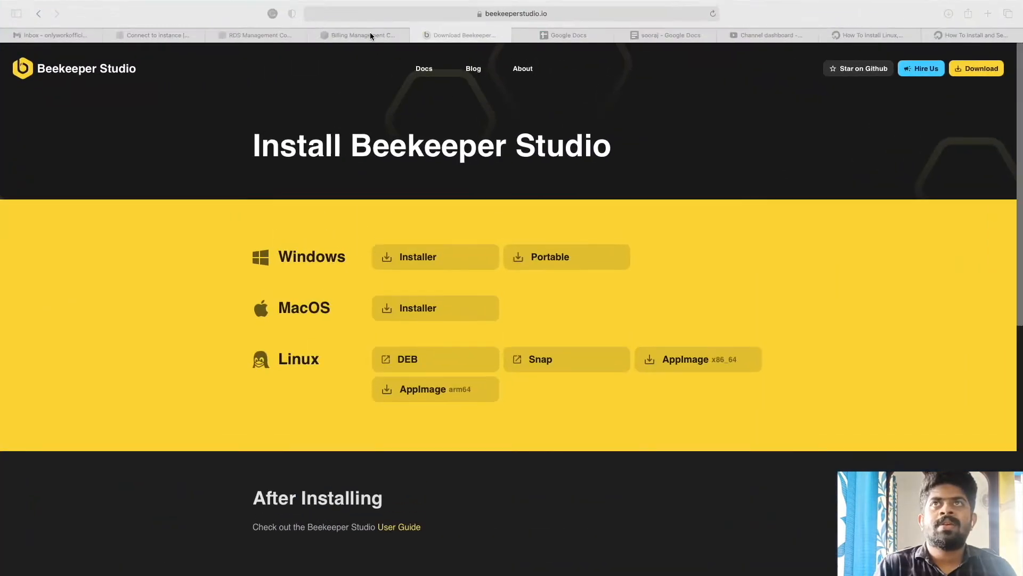
pyautogui.click(149, 33)
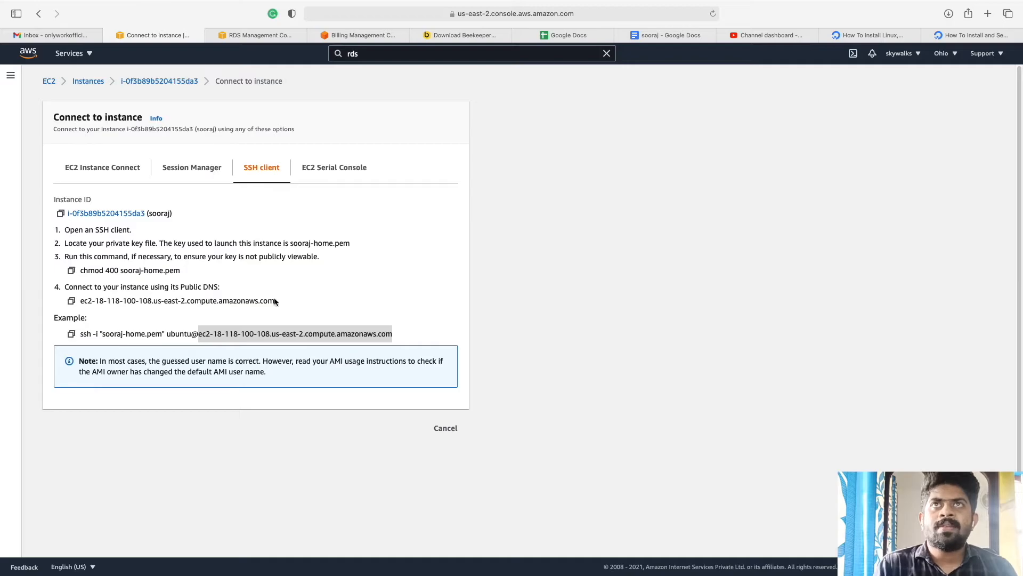
pyautogui.click(247, 42)
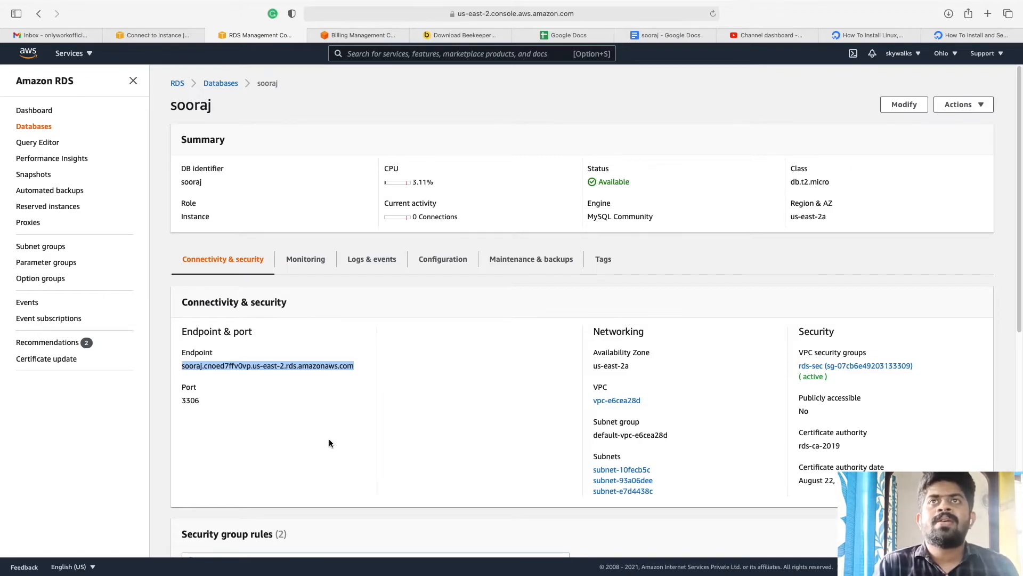
pyautogui.click(331, 439)
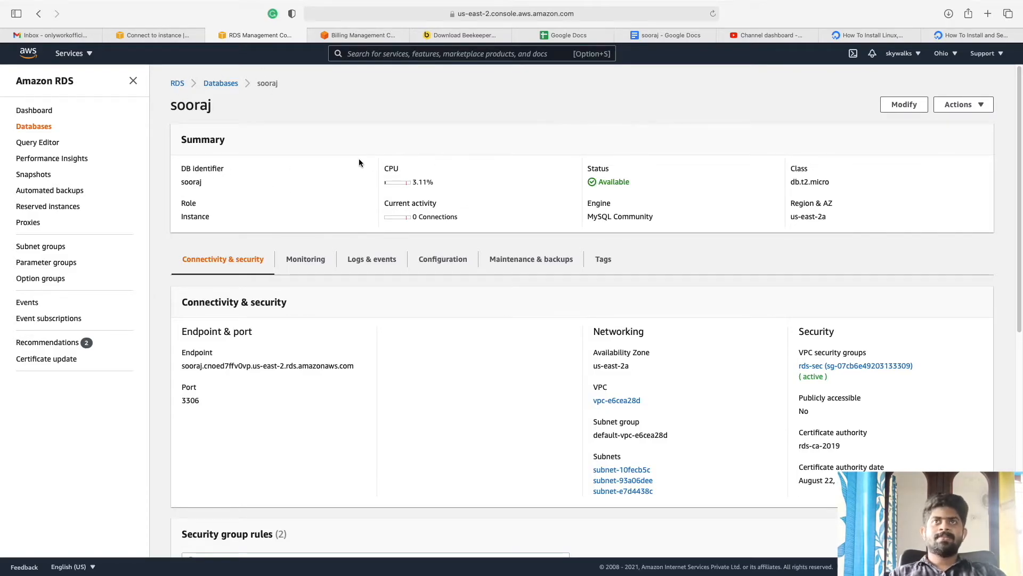
pyautogui.click(154, 36)
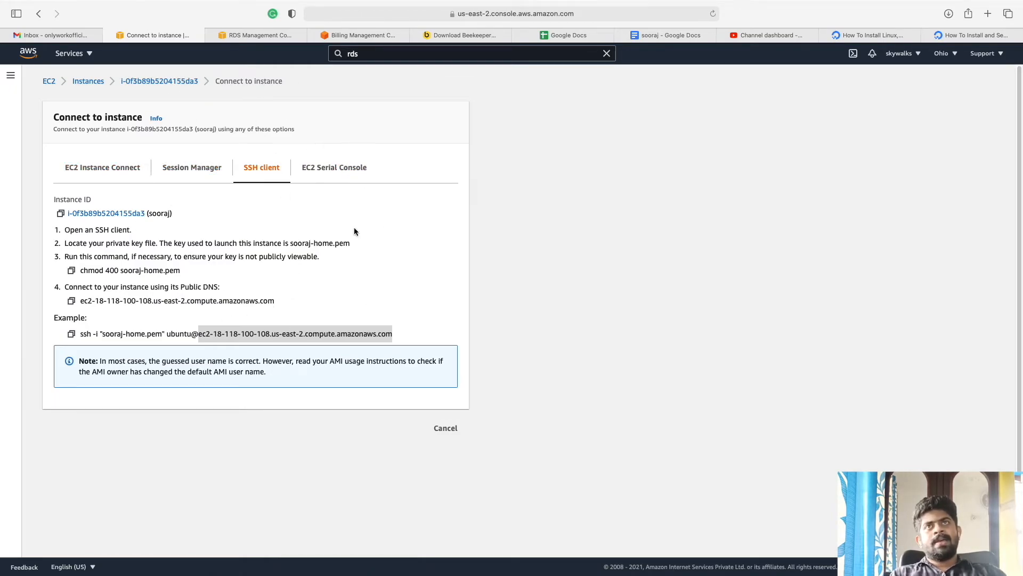
pyautogui.click(277, 36)
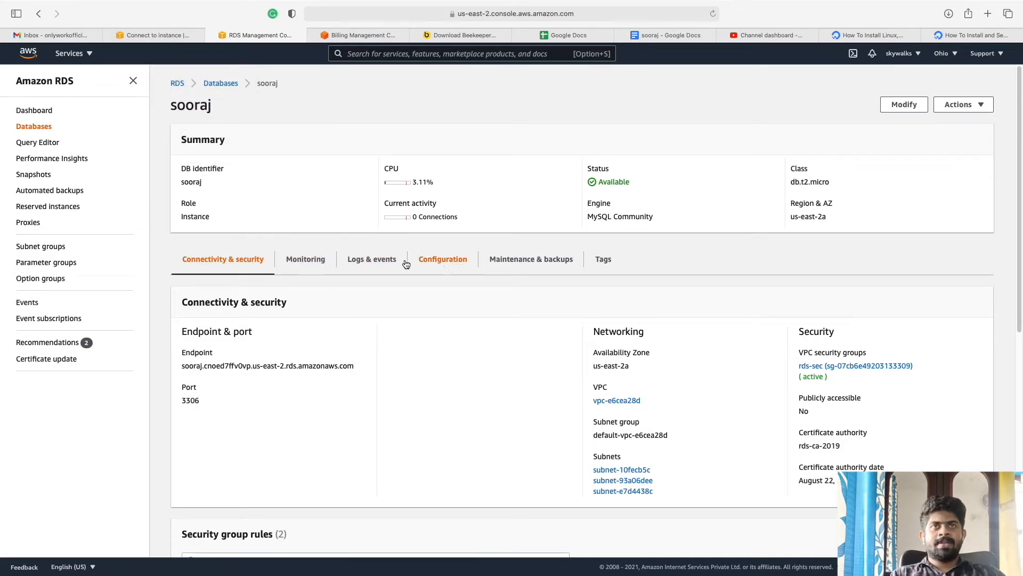
# Step: Review the sooraj database's Configuration, then open its rds-sec security group from Connectivity & security
pyautogui.click(448, 267)
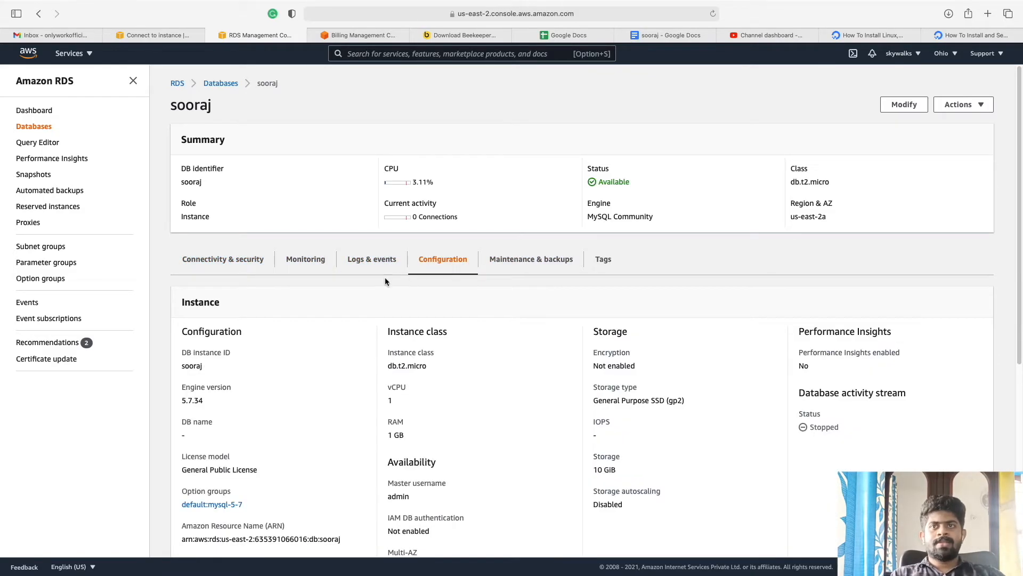
pyautogui.scroll(-5, 328, 336)
pyautogui.scroll(-4, 325, 336)
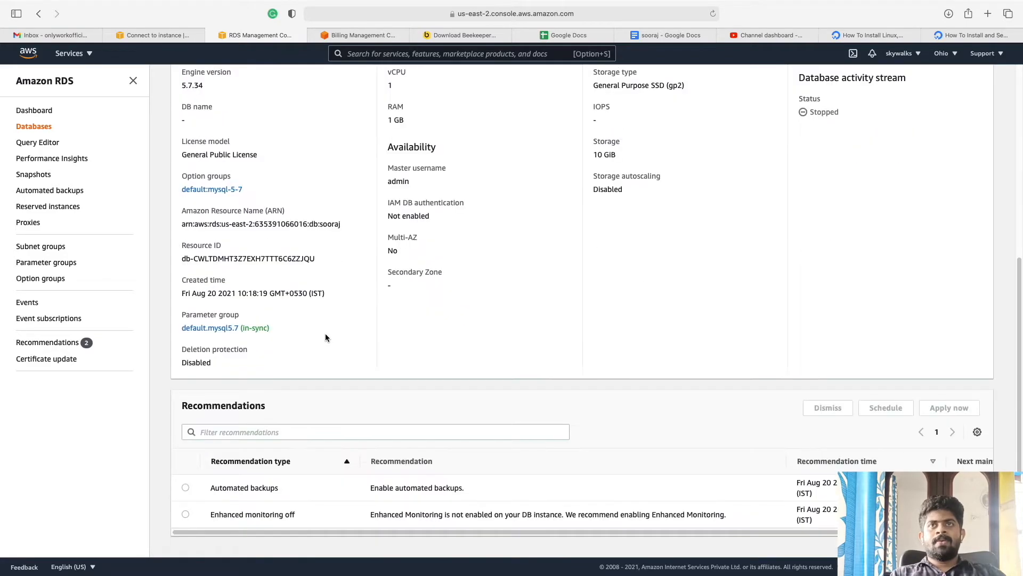
pyautogui.scroll(8, 314, 328)
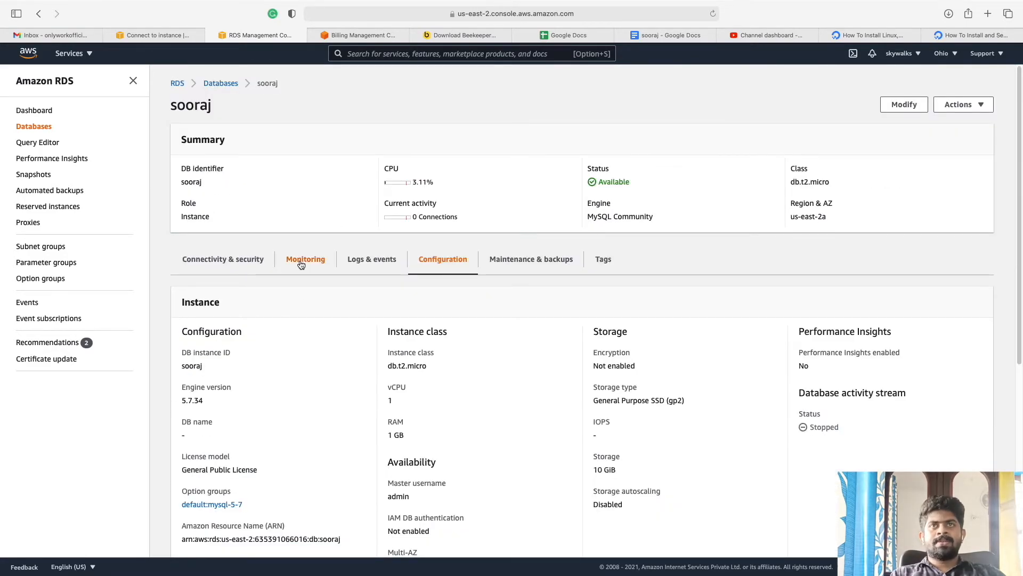
pyautogui.click(219, 266)
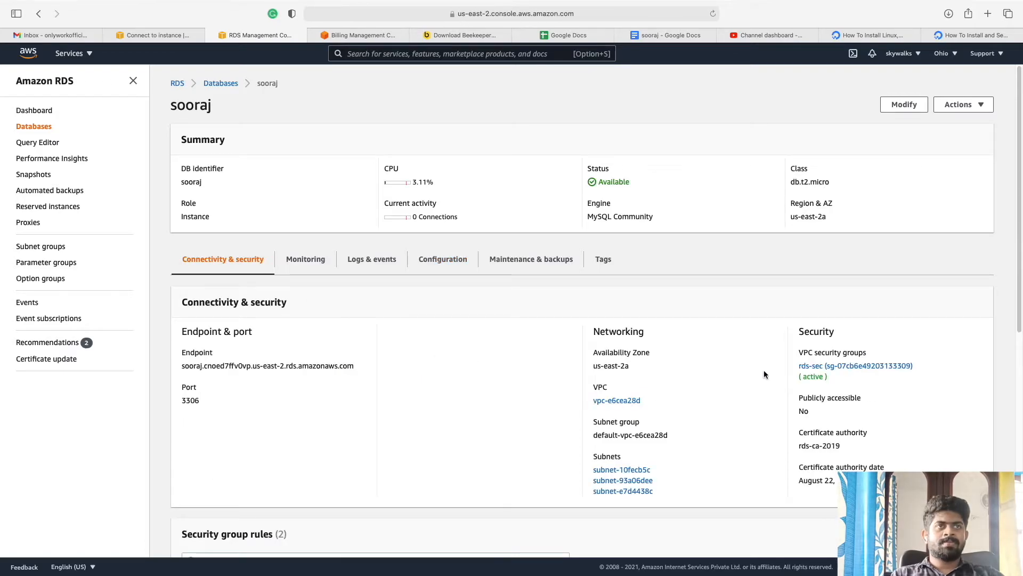
pyautogui.click(834, 367)
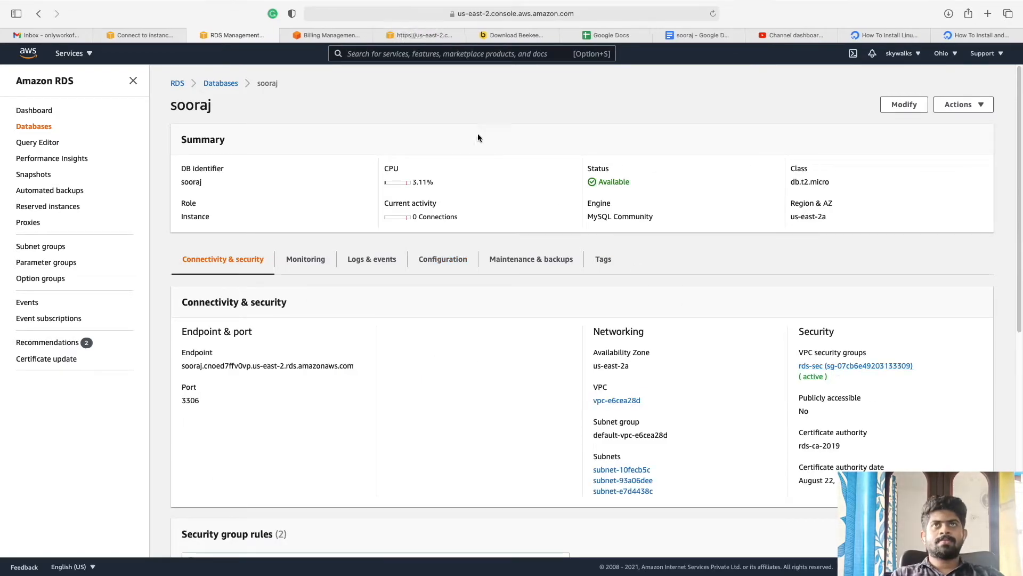
# Step: Confirm rds-sec's inbound rule allows MySQL/Aurora TCP 3306 from source 172.31.35.201/32
pyautogui.click(419, 35)
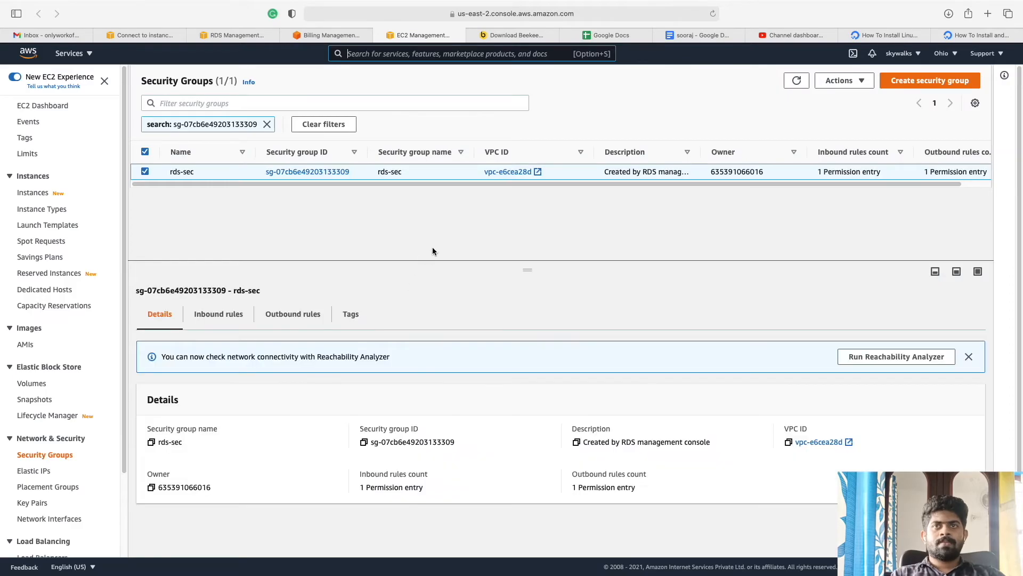
pyautogui.click(209, 313)
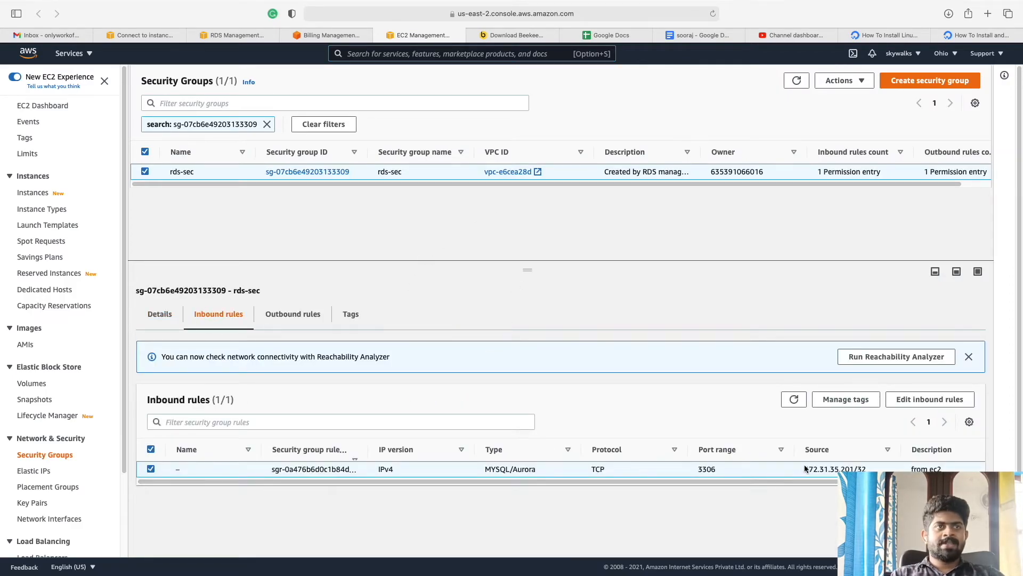
pyautogui.moveTo(807, 469); pyautogui.dragTo(862, 469)
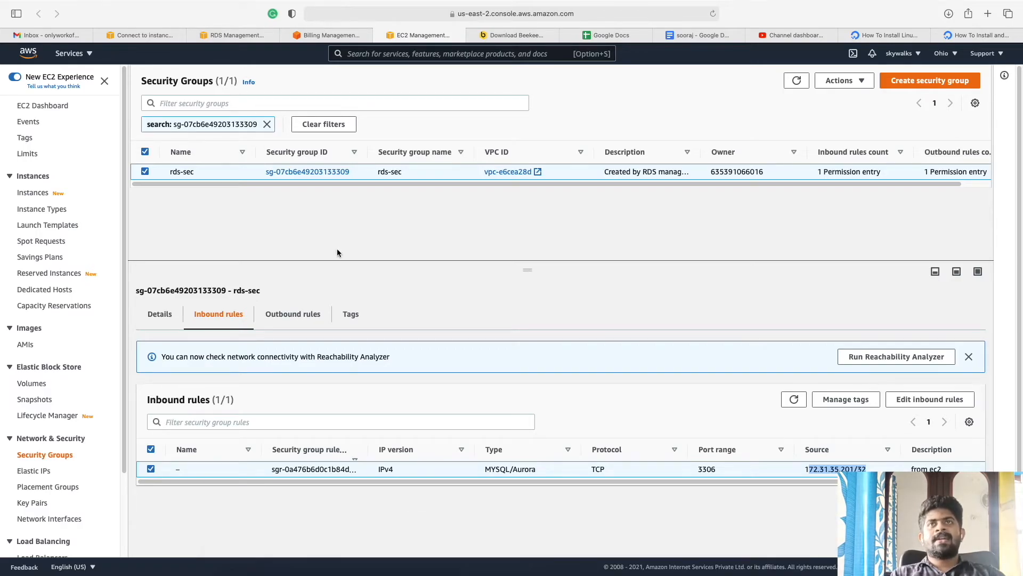
# Step: Return to the RDS page and switch back to Beekeeper Studio's saved connections
pyautogui.click(236, 35)
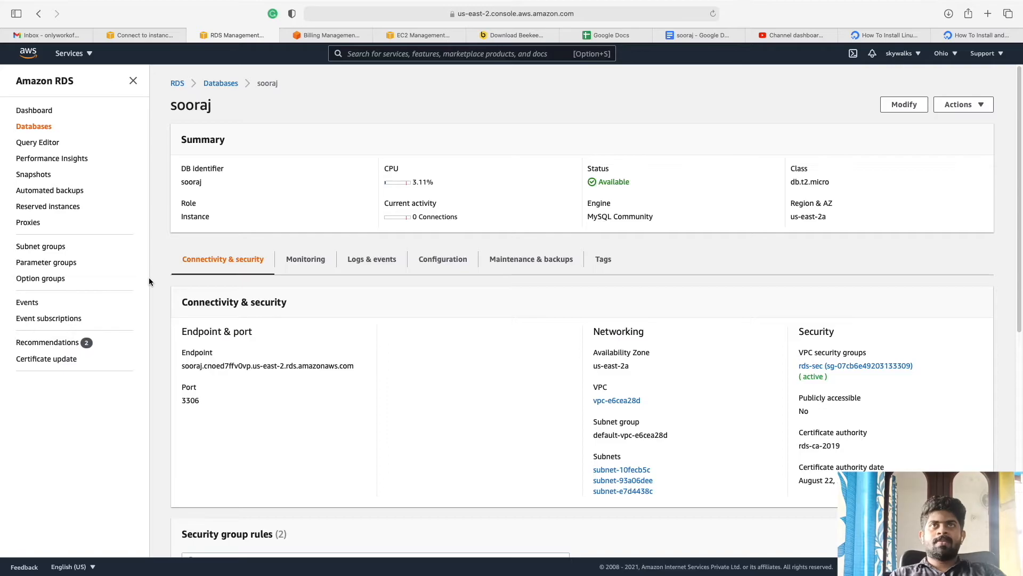
pyautogui.moveTo(1, 3)
pyautogui.click(359, 41)
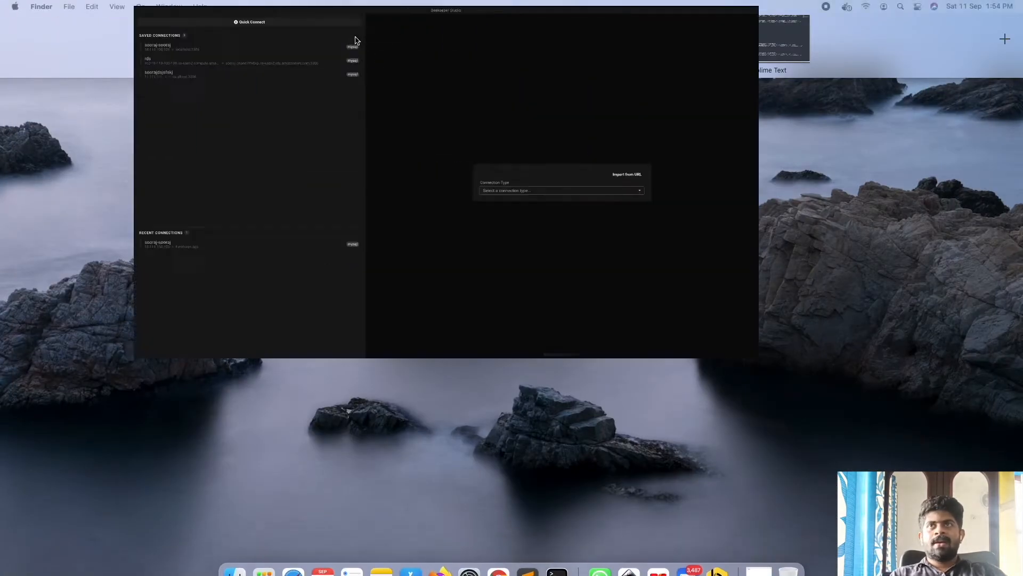
# Step: Load the saved rds connection, check its RDS hostname, and connect, getting an ENOENT id_rsa error
pyautogui.click(114, 91)
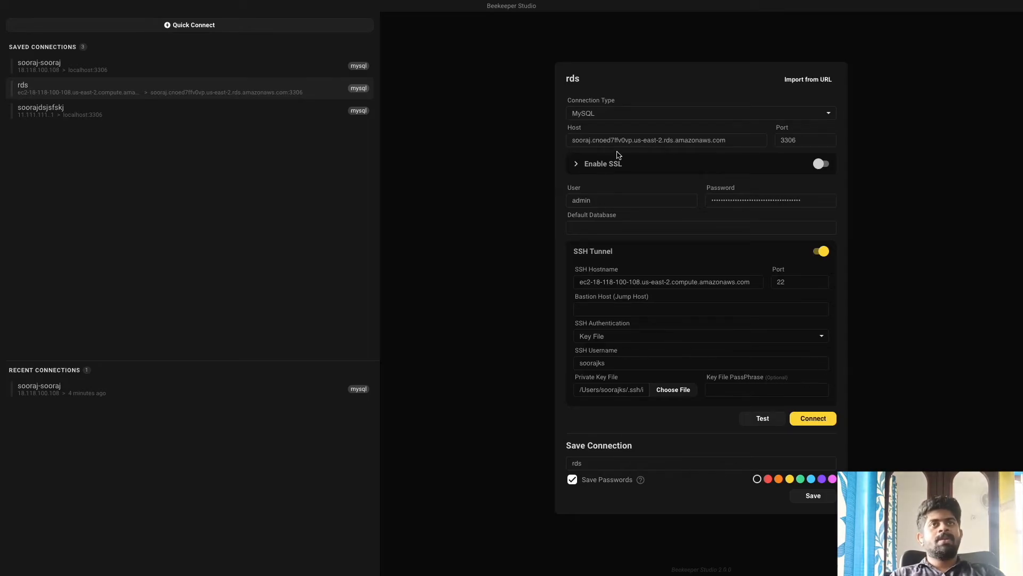
pyautogui.doubleClick(587, 139)
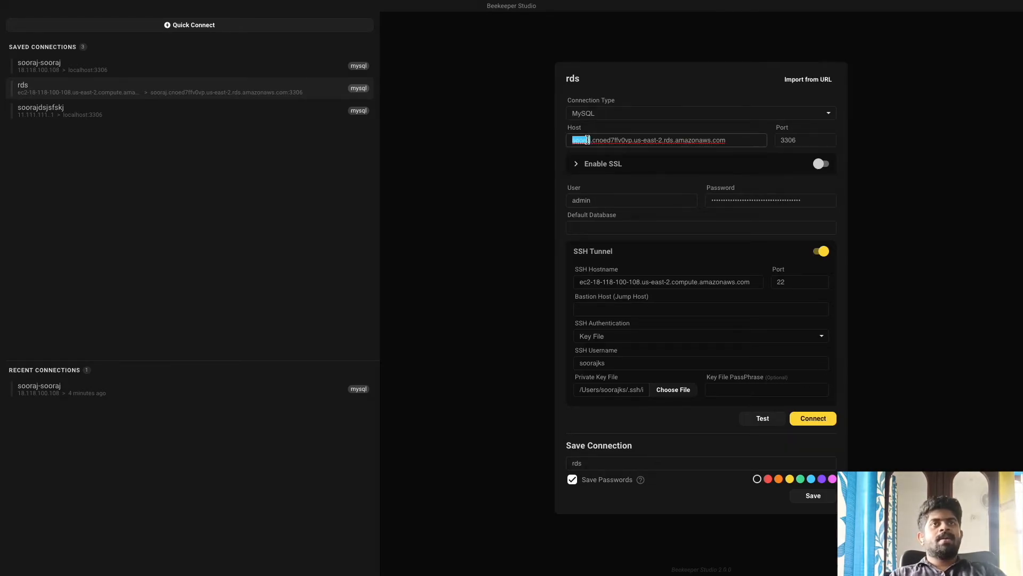
pyautogui.press('super+a')
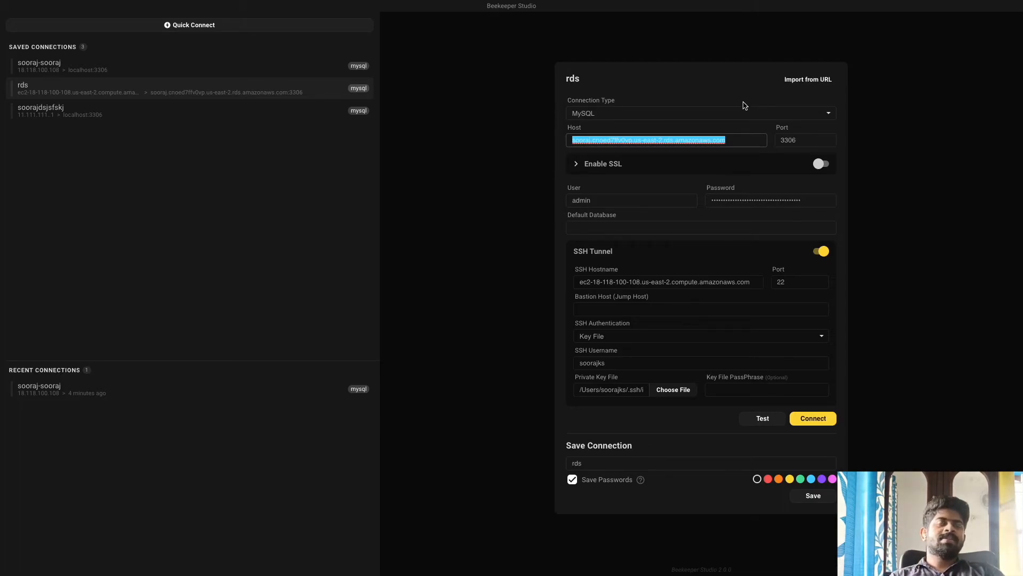
pyautogui.tripleClick(670, 138)
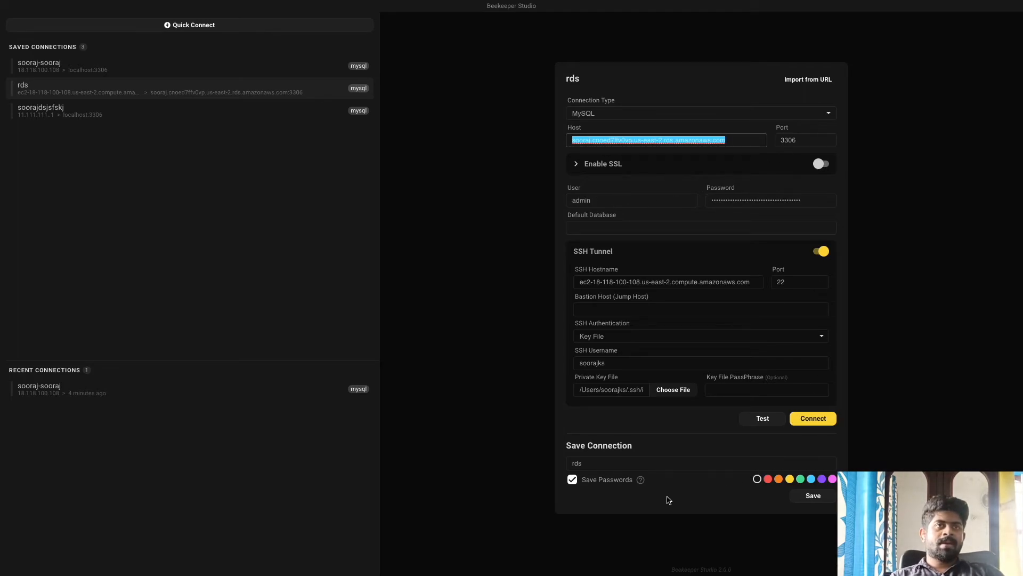
pyautogui.click(812, 419)
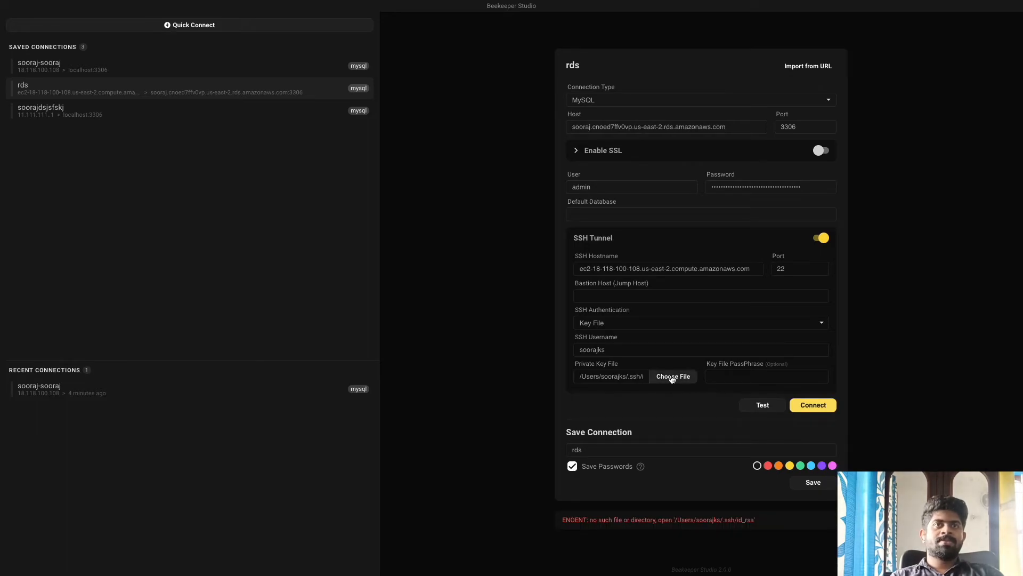
# Step: Keep Key File as the SSH tunnel's authentication method
pyautogui.click(672, 377)
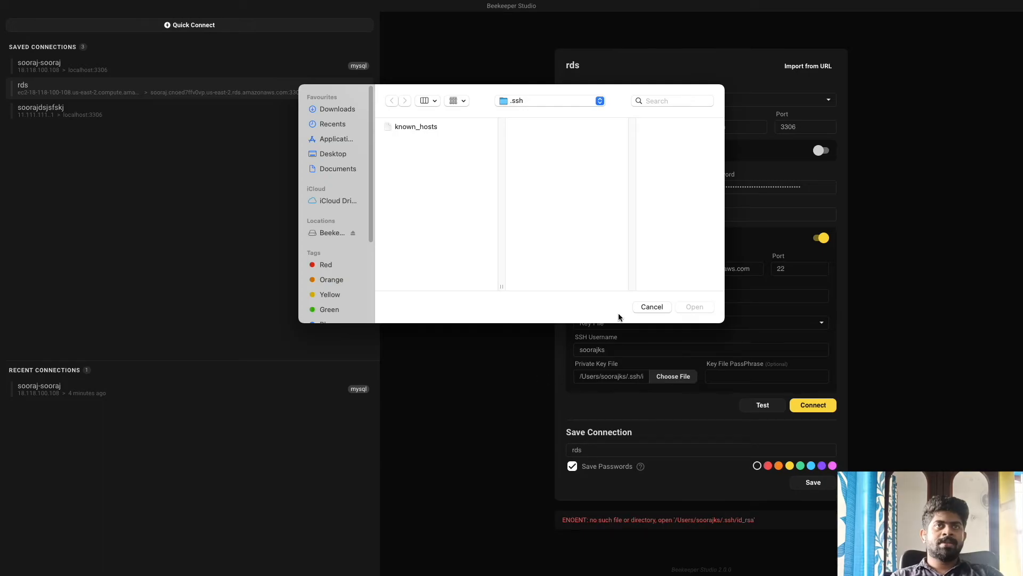
pyautogui.click(648, 306)
pyautogui.click(657, 326)
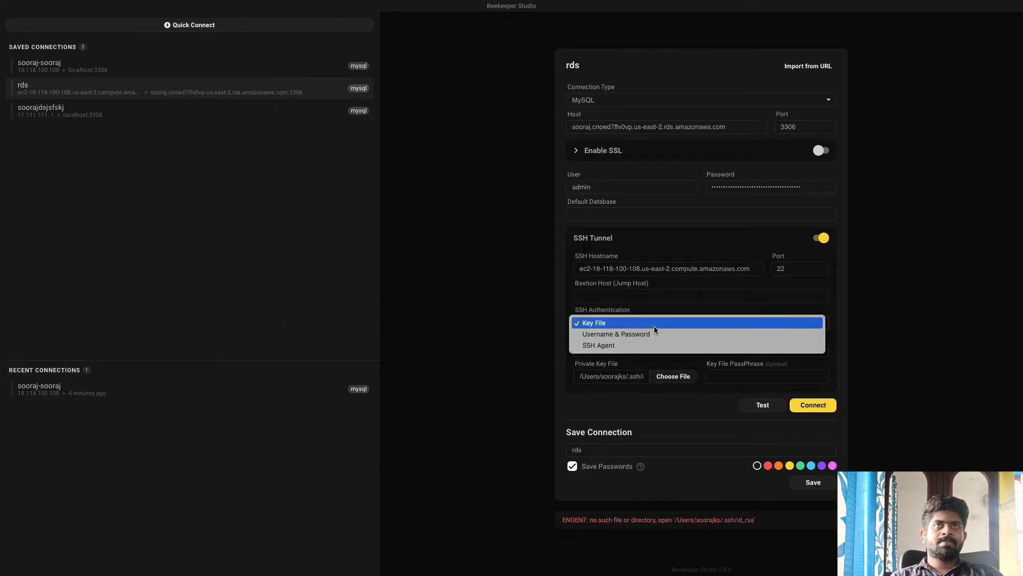
pyautogui.click(657, 324)
# Step: Use the .pem key from Downloads > aws and connect, which fails authentication
pyautogui.click(672, 377)
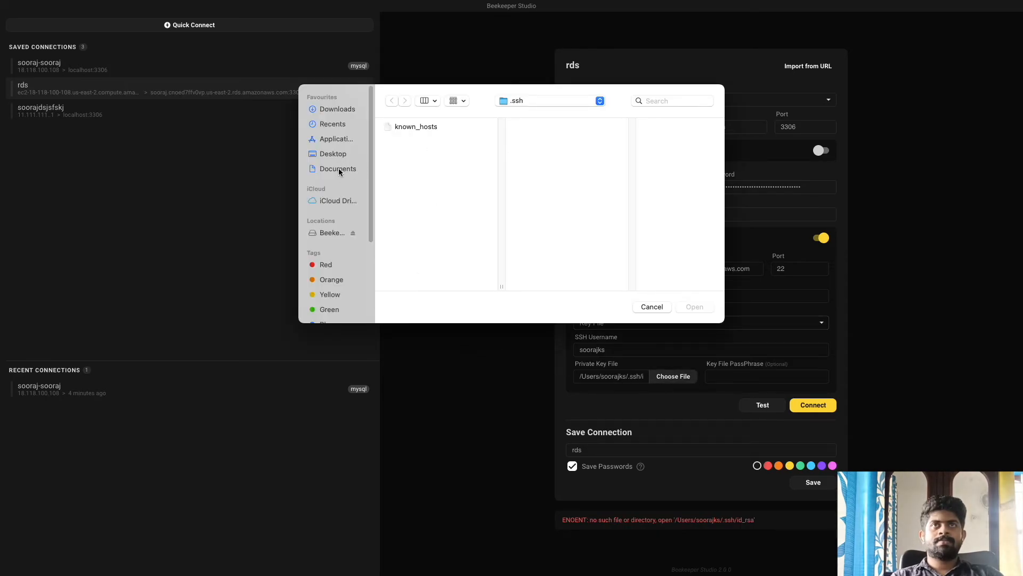
pyautogui.click(340, 112)
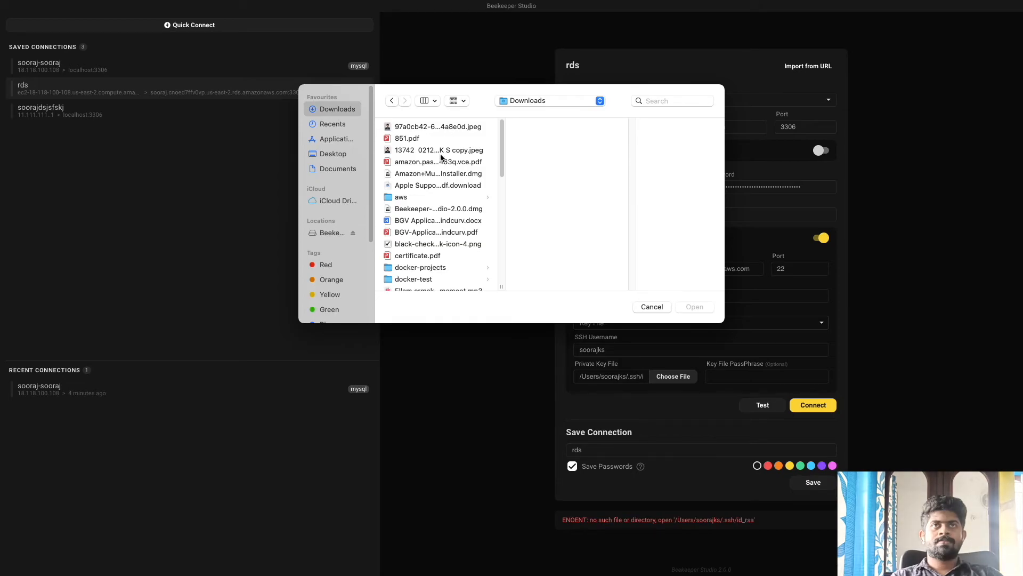
pyautogui.click(418, 198)
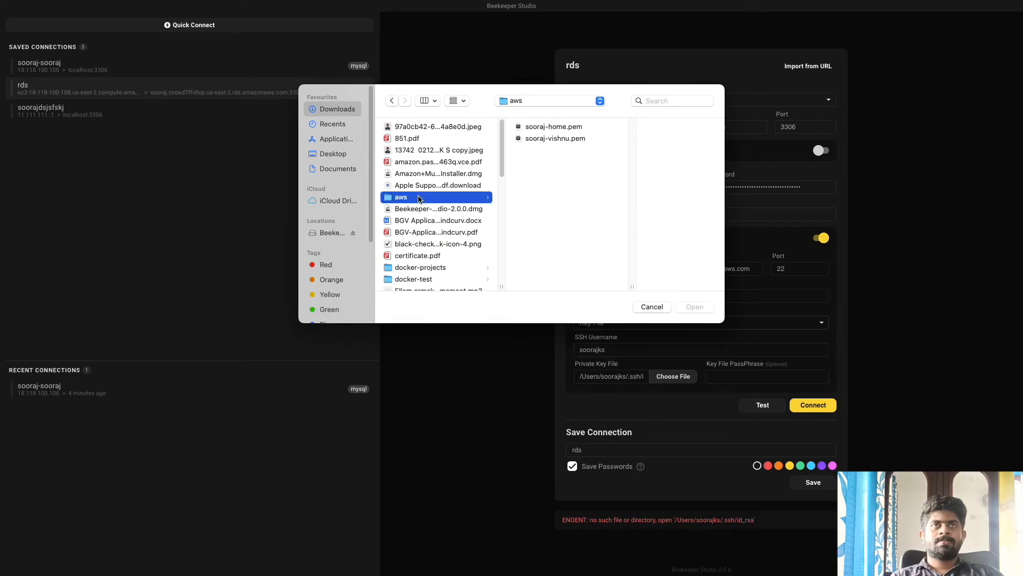
pyautogui.click(562, 128)
pyautogui.click(694, 306)
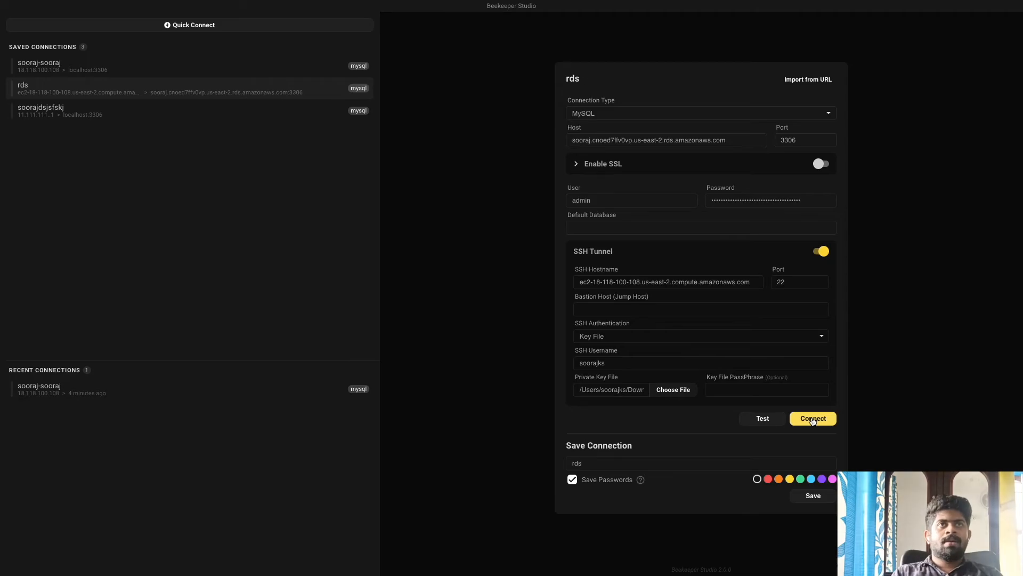
pyautogui.click(812, 419)
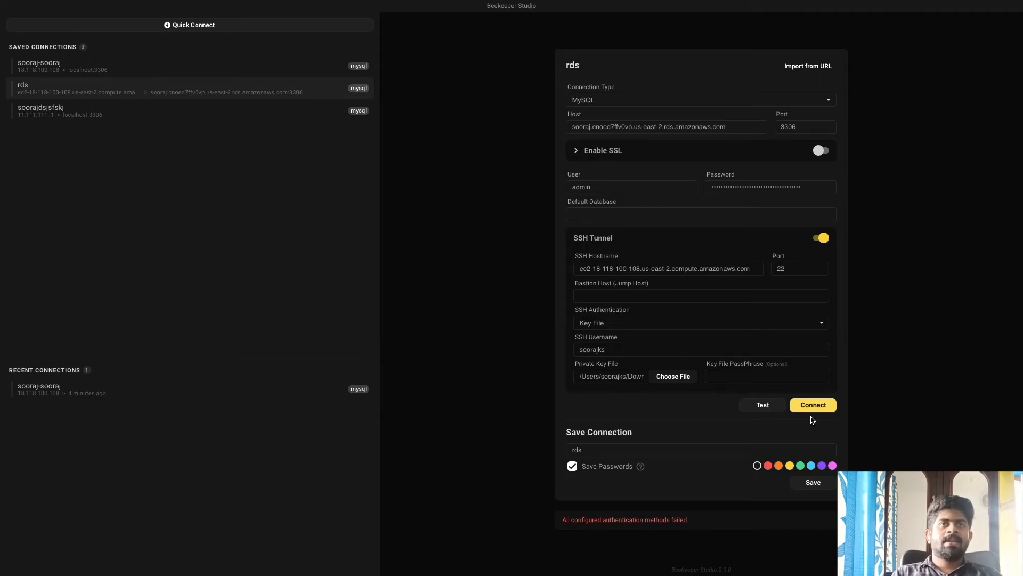
# Step: Set the Default Database to wordpress and retry the connection
pyautogui.hotkey('ctrl', 'Up')
pyautogui.click(359, 64)
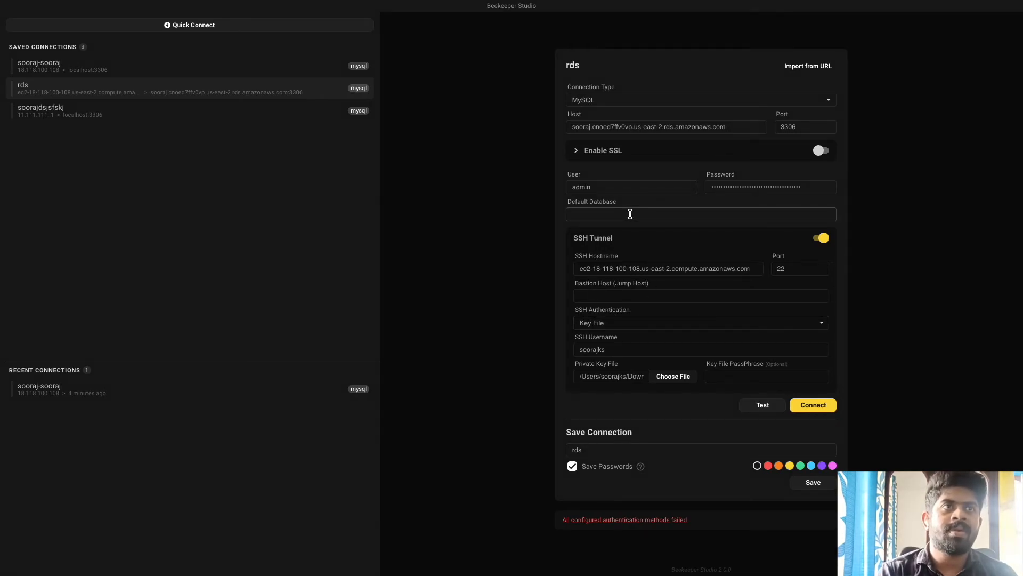
pyautogui.write('wordpress_sssssssssssssswwwwwwww')
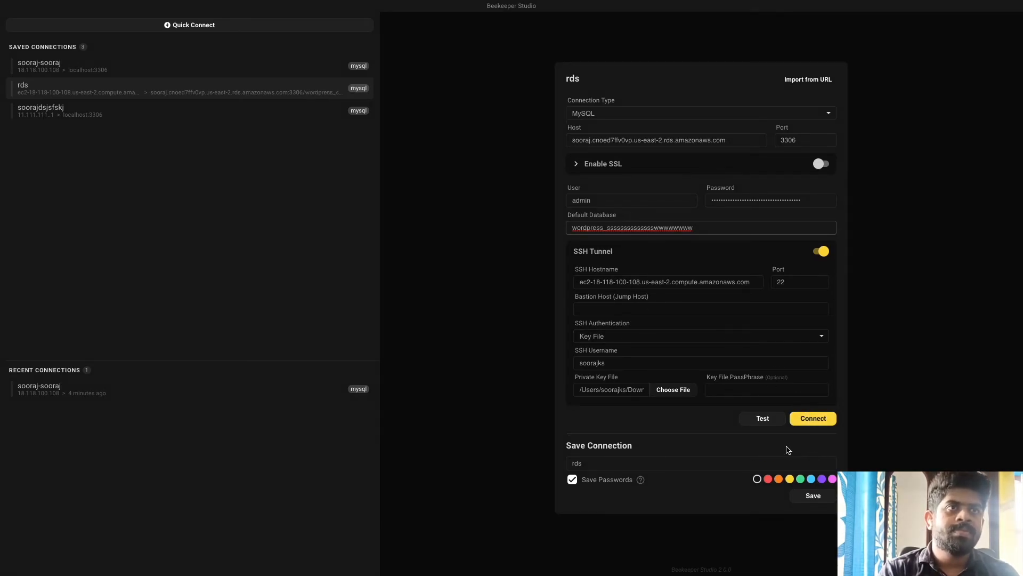
pyautogui.click(812, 496)
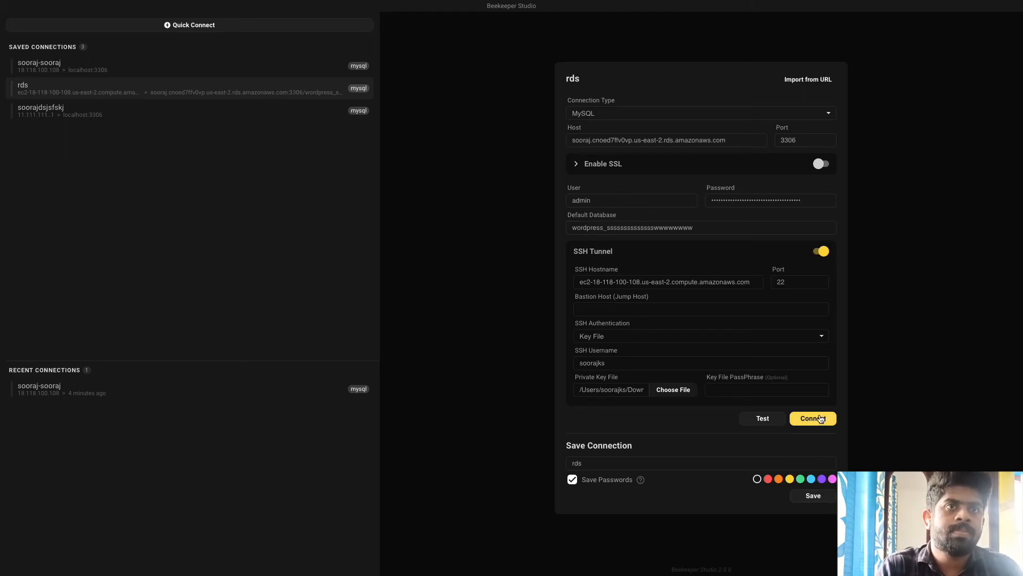
pyautogui.click(821, 418)
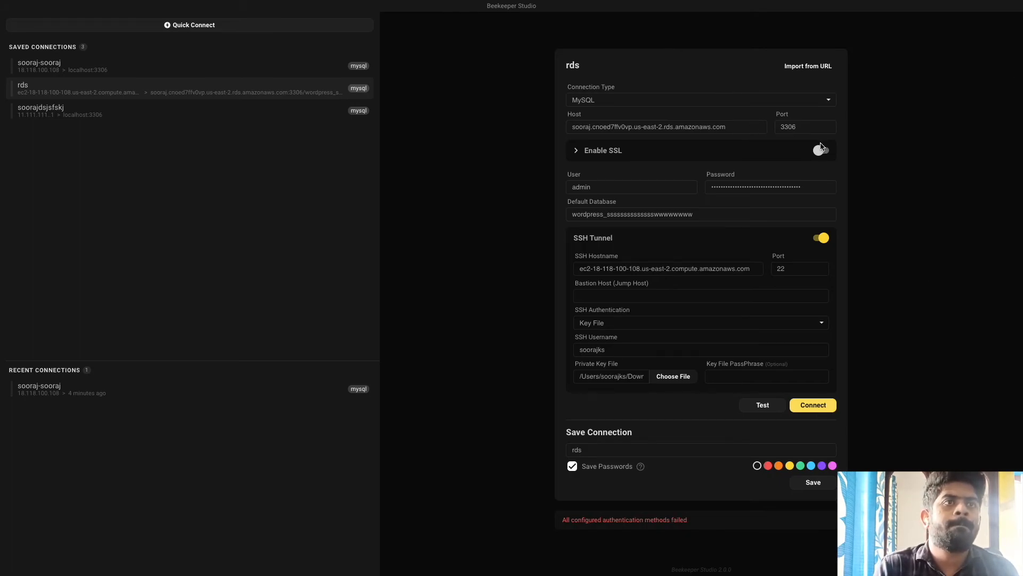
# Step: Enable SSL and change the SSH username to ubuntu, connecting to show 12 wordpress tables
pyautogui.click(821, 149)
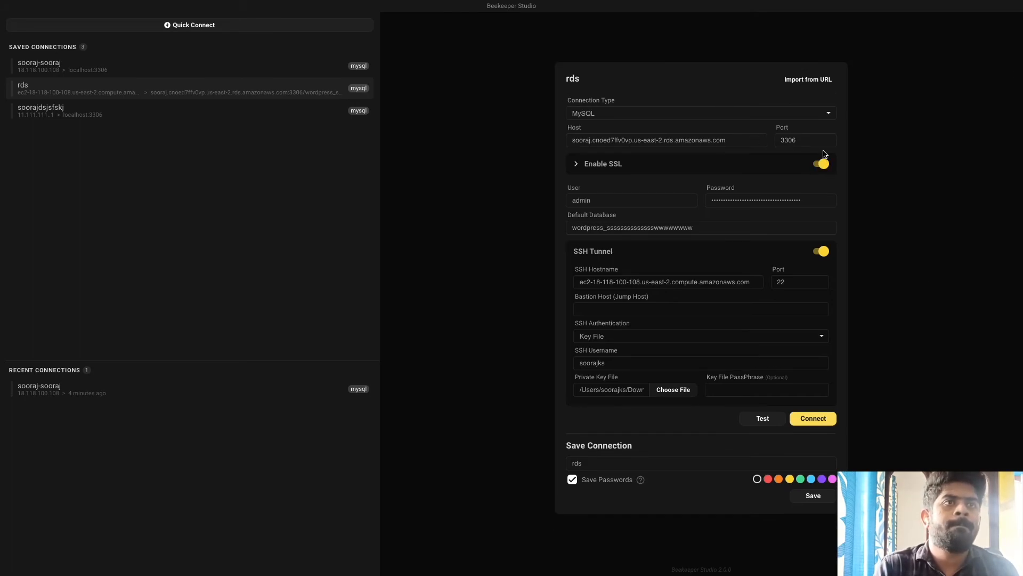
pyautogui.click(824, 423)
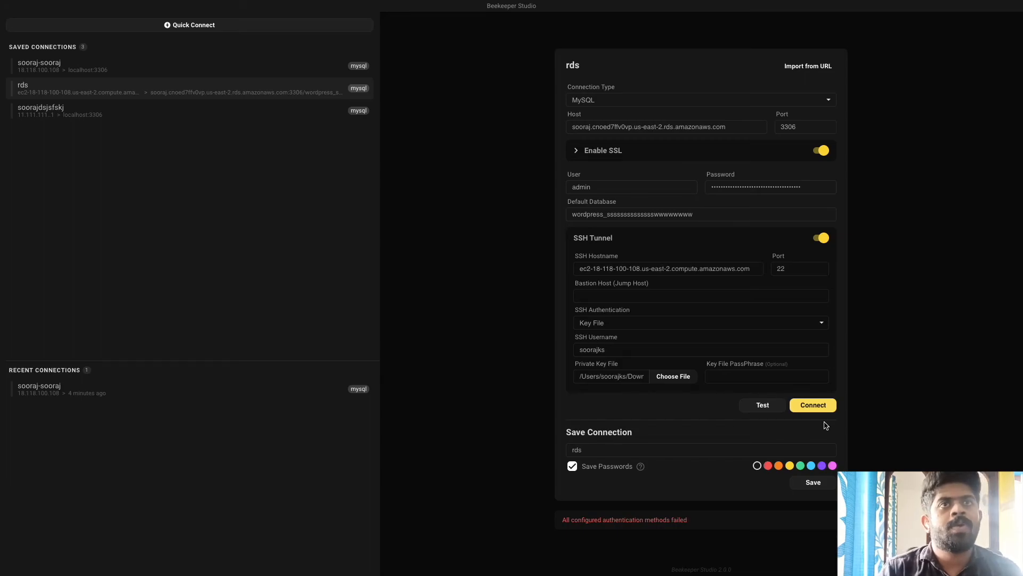
pyautogui.doubleClick(615, 345)
pyautogui.write('ubuntu')
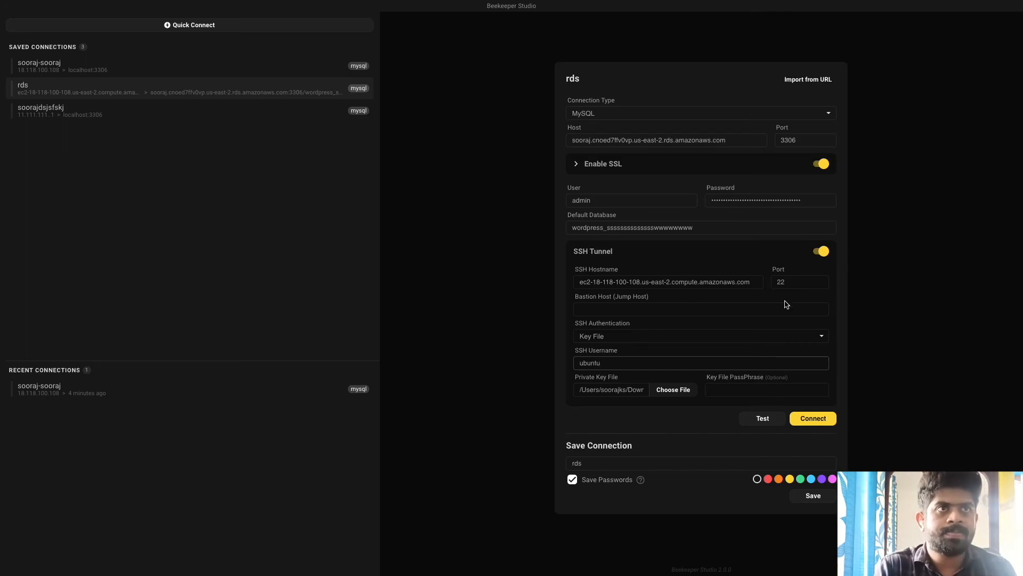
pyautogui.click(820, 418)
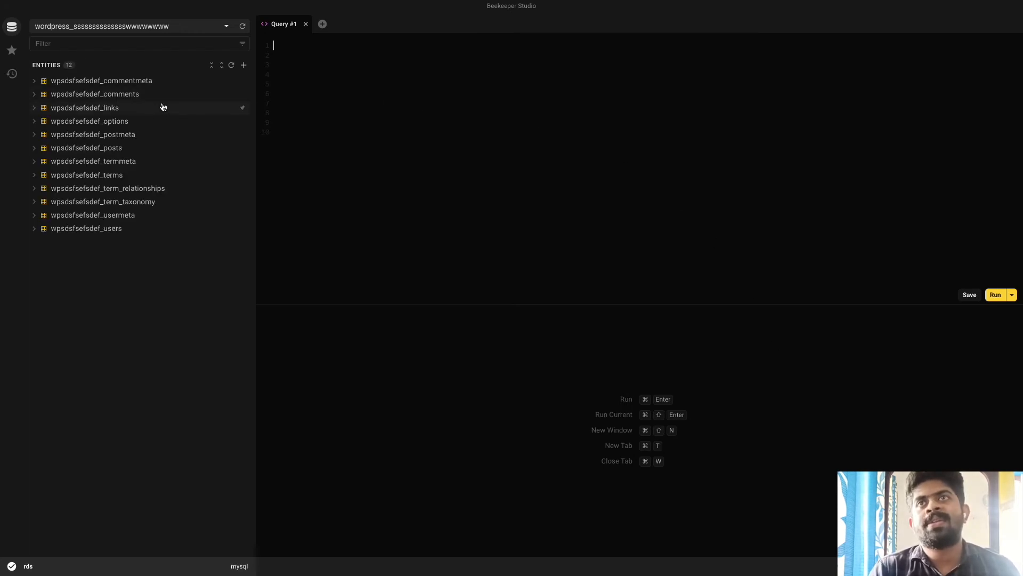
# Step: Open the wpsdsfsefsdef_users, usermeta and posts tables and scroll the posts rows
pyautogui.click(80, 231)
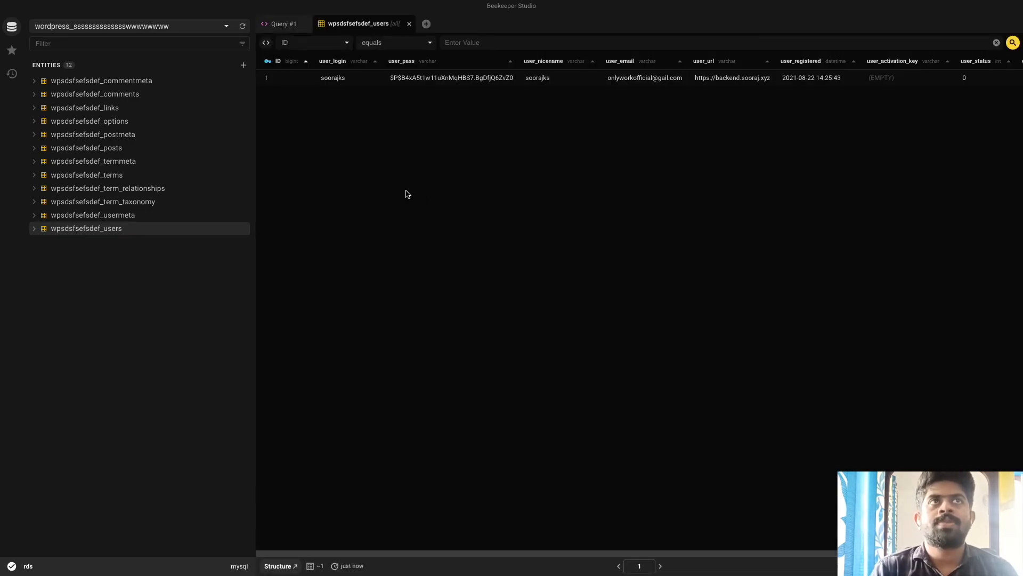
pyautogui.click(118, 216)
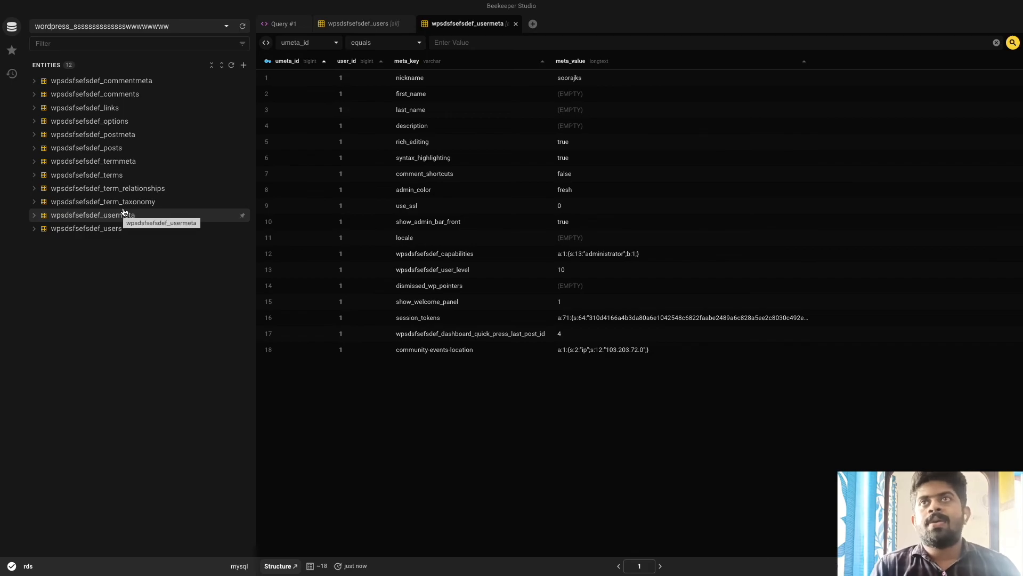
pyautogui.click(133, 154)
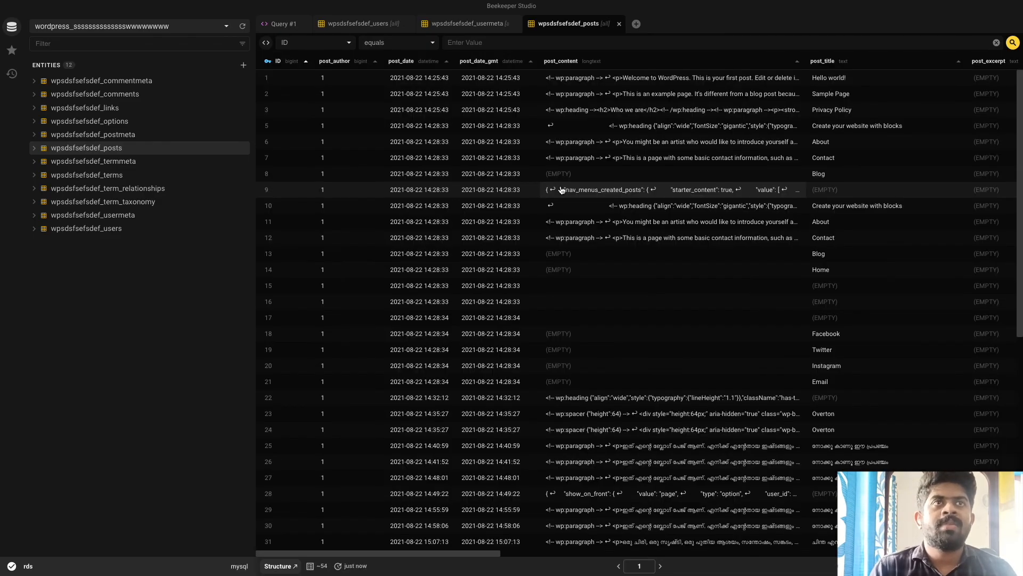
pyautogui.scroll(-5, 526, 339)
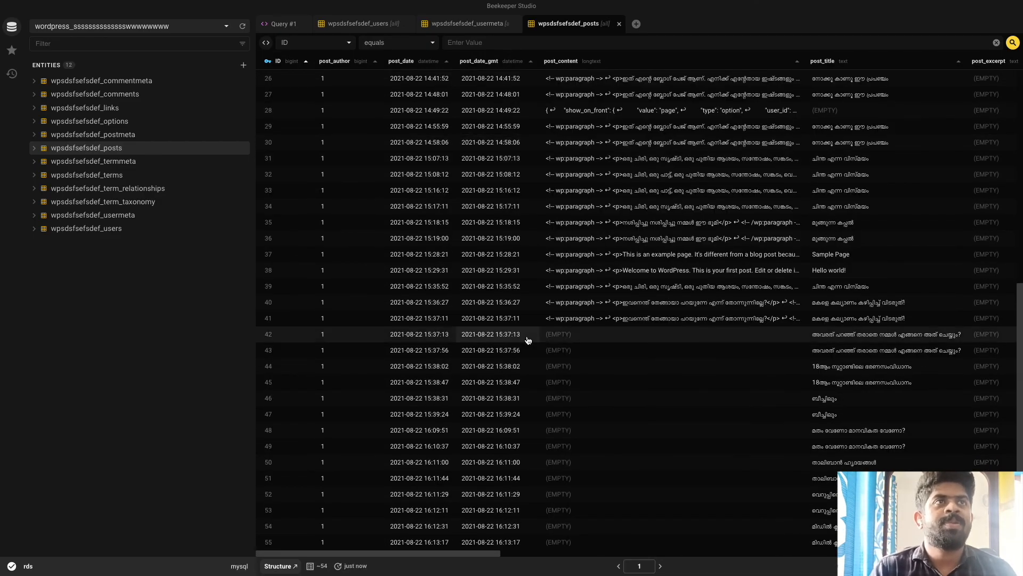
pyautogui.scroll(5, 527, 340)
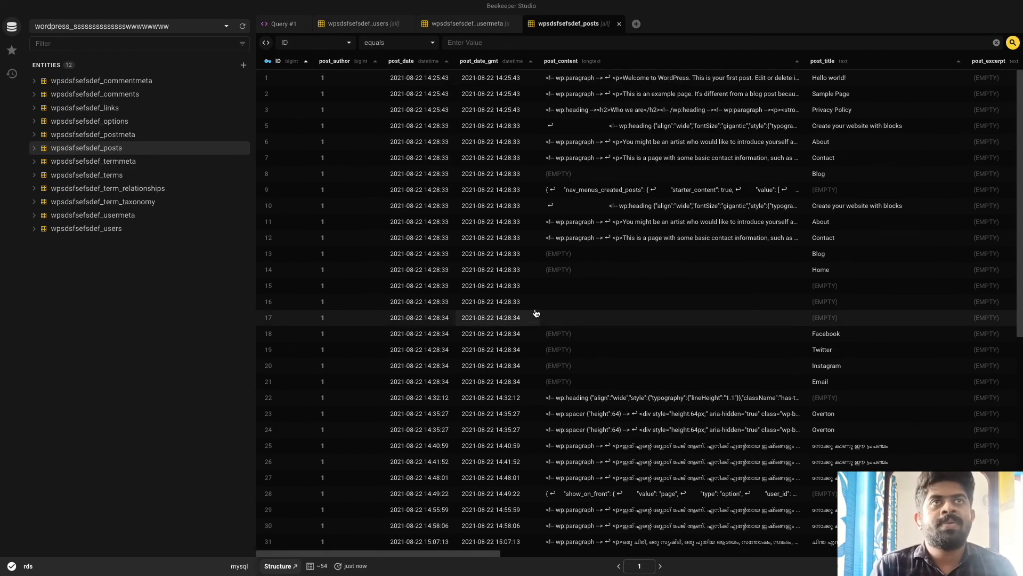
# Step: Try editing post_date and post_content cells in rows 7 and 9, then Reset to discard the changes
pyautogui.doubleClick(481, 189)
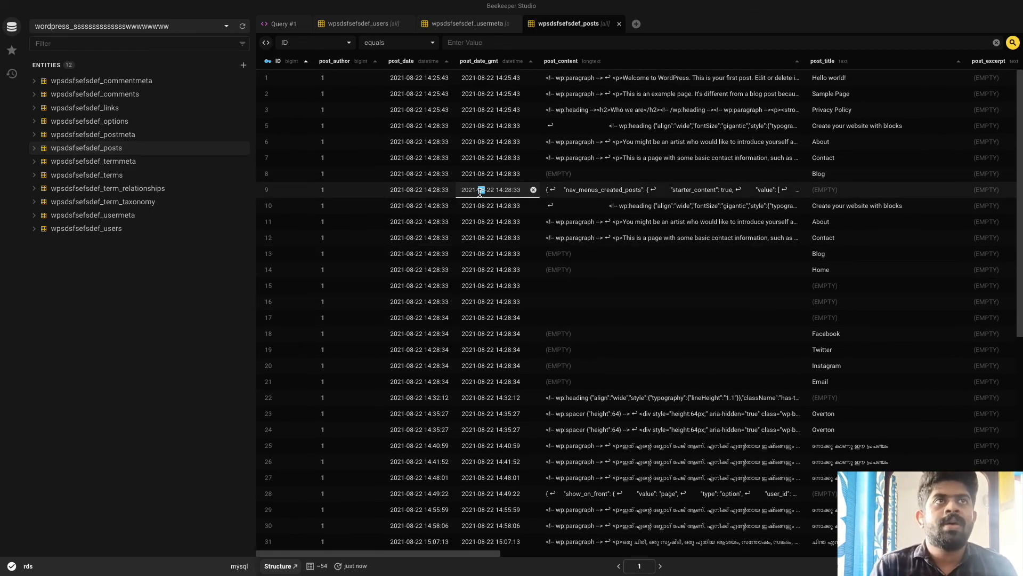
pyautogui.click(597, 190)
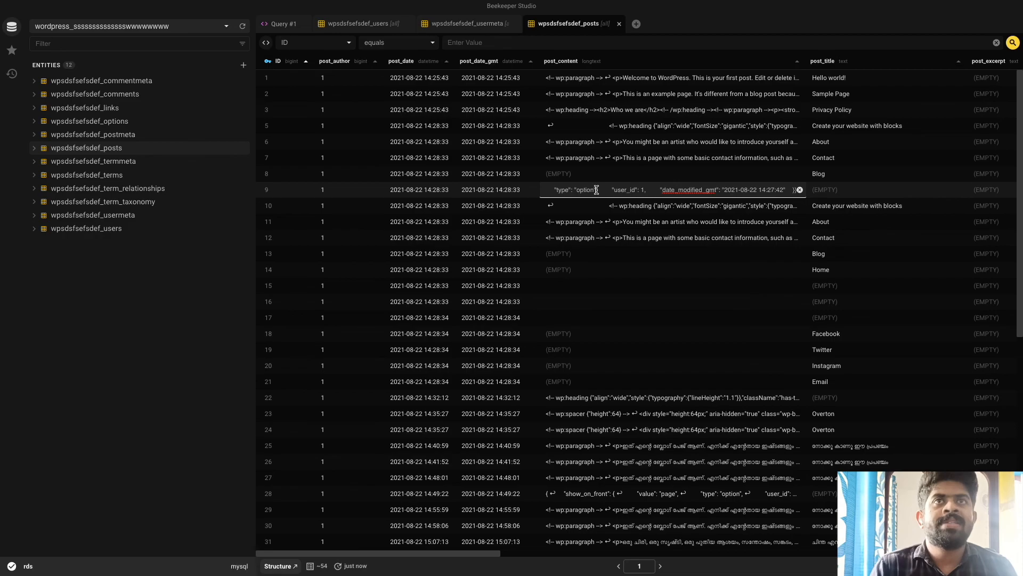
pyautogui.doubleClick(445, 192)
pyautogui.doubleClick(613, 158)
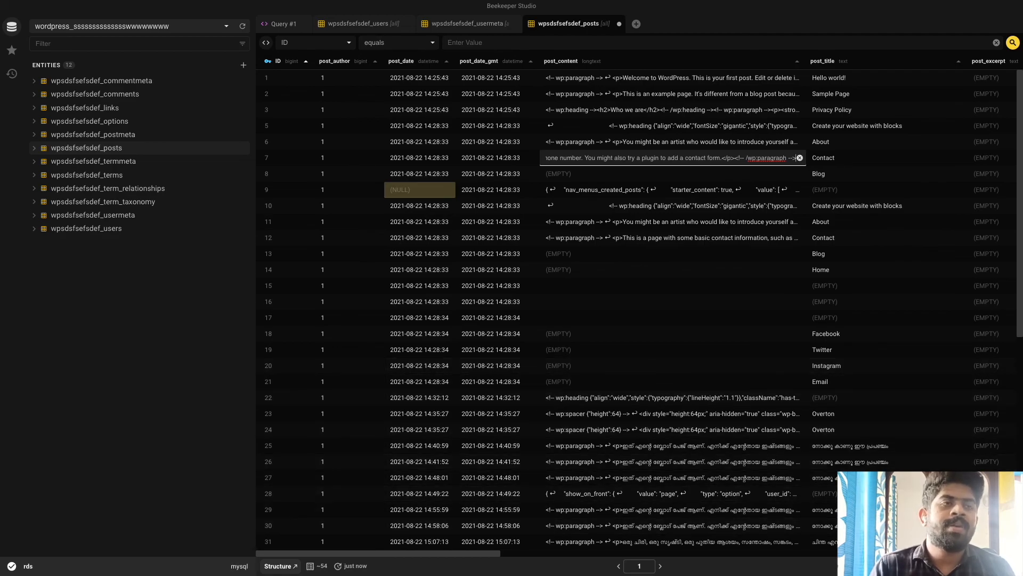
pyautogui.click(901, 566)
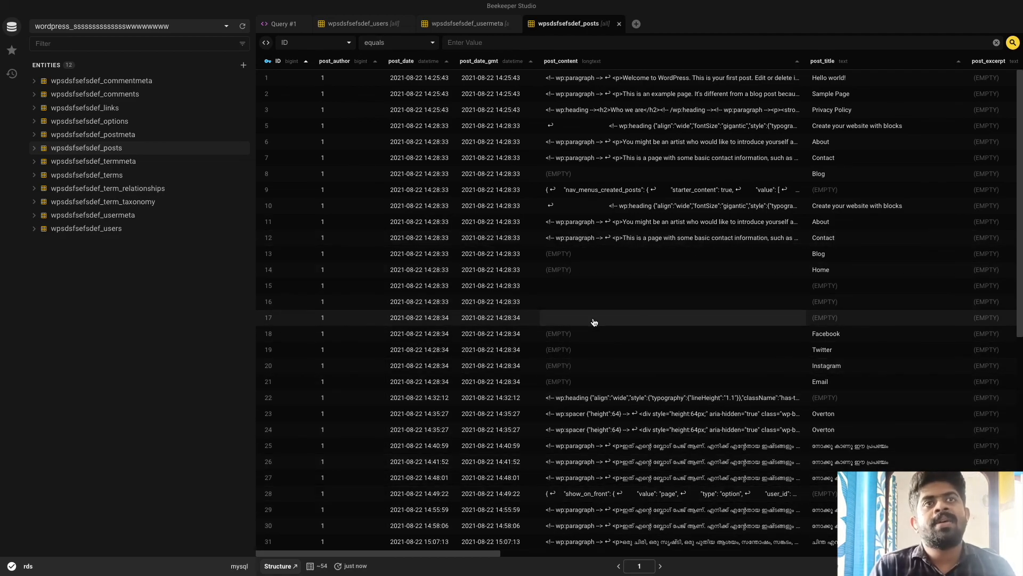
pyautogui.scroll(-8, 502, 258)
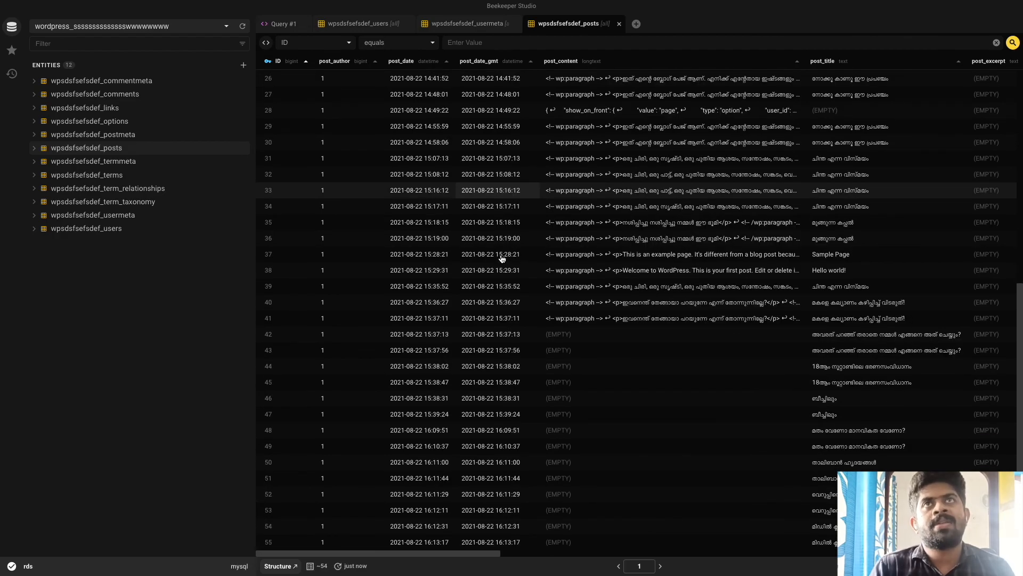
pyautogui.scroll(8, 502, 258)
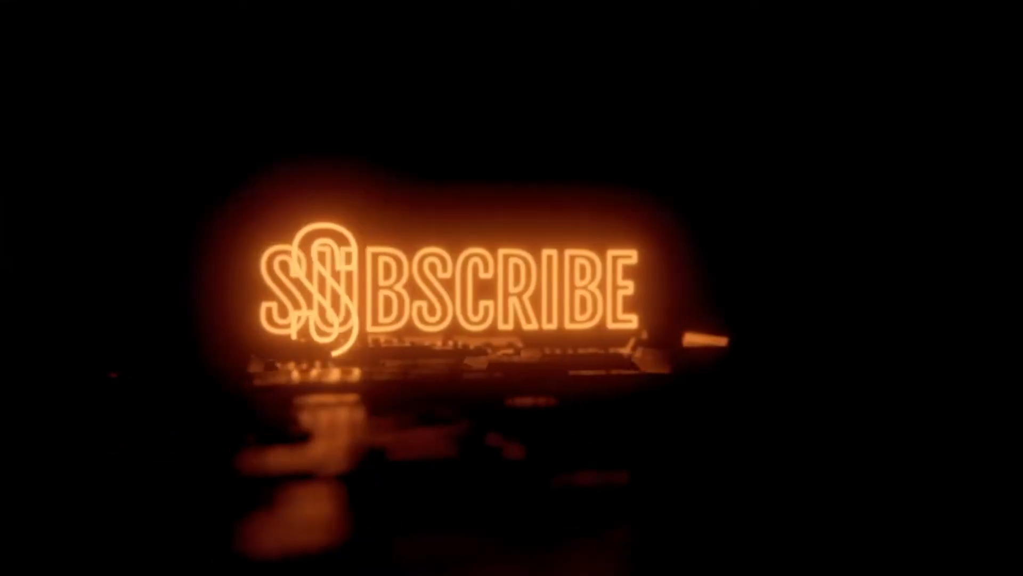